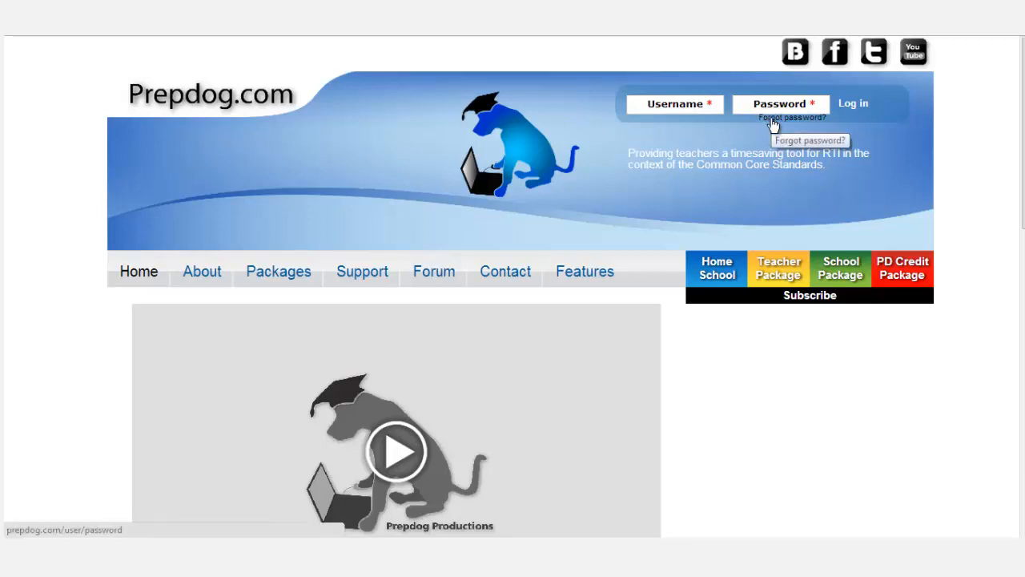
Open the Request new password page from the login area, then return to the Prepdog home page.
{"action": "left_click", "coordinate": [772, 124]}
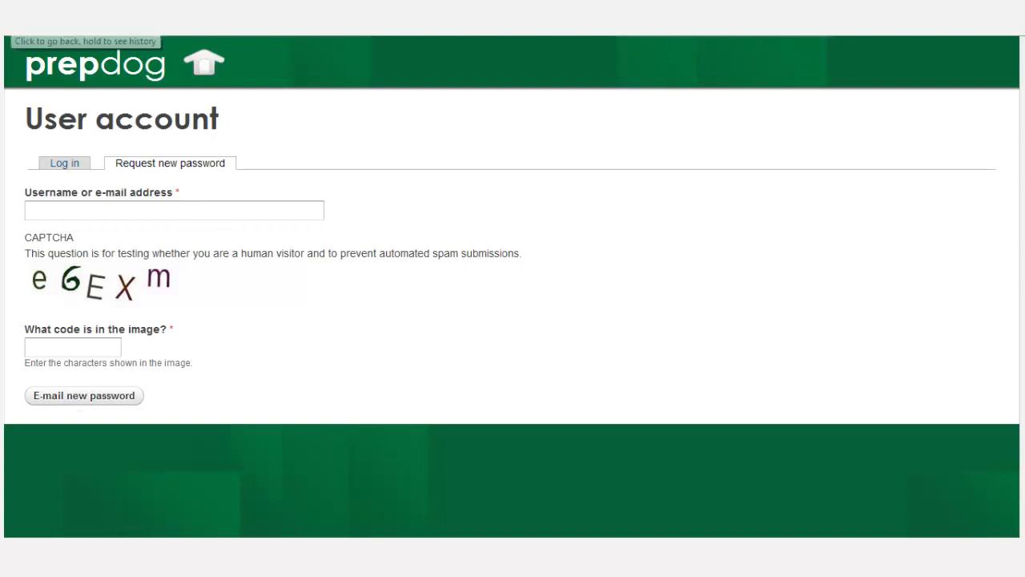
{"action": "left_click", "coordinate": [207, 72]}
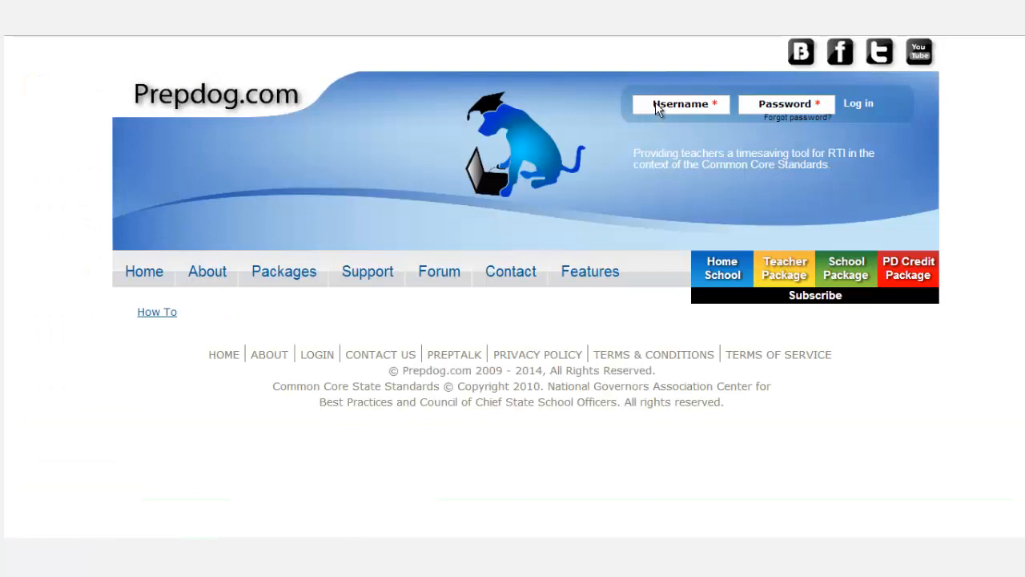
Log in with the teacher account's username and password to reach the dashboard.
{"action": "left_click", "coordinate": [657, 103]}
{"action": "type", "text": "Prepdog Teacher"}
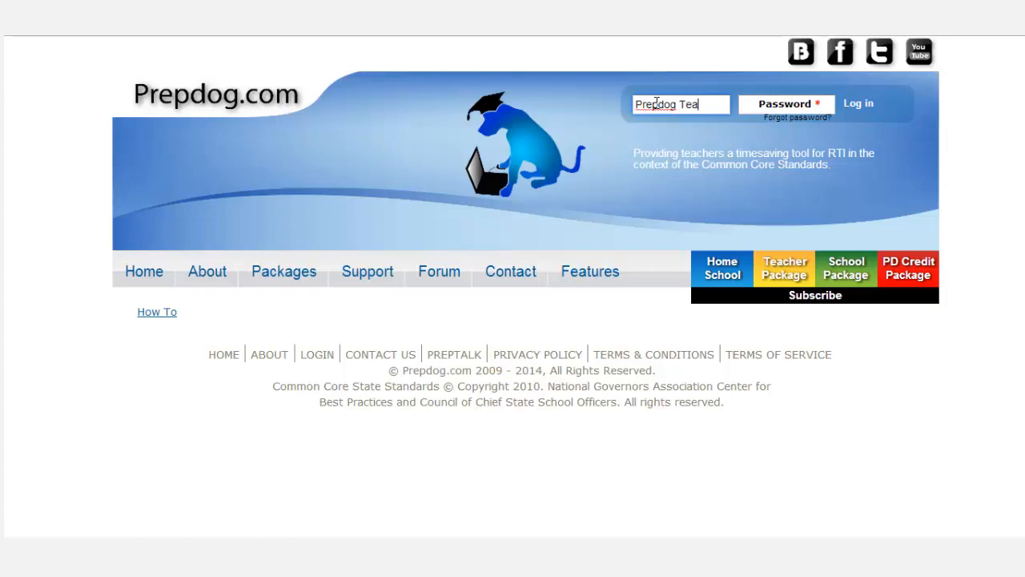
{"action": "left_click", "coordinate": [774, 106]}
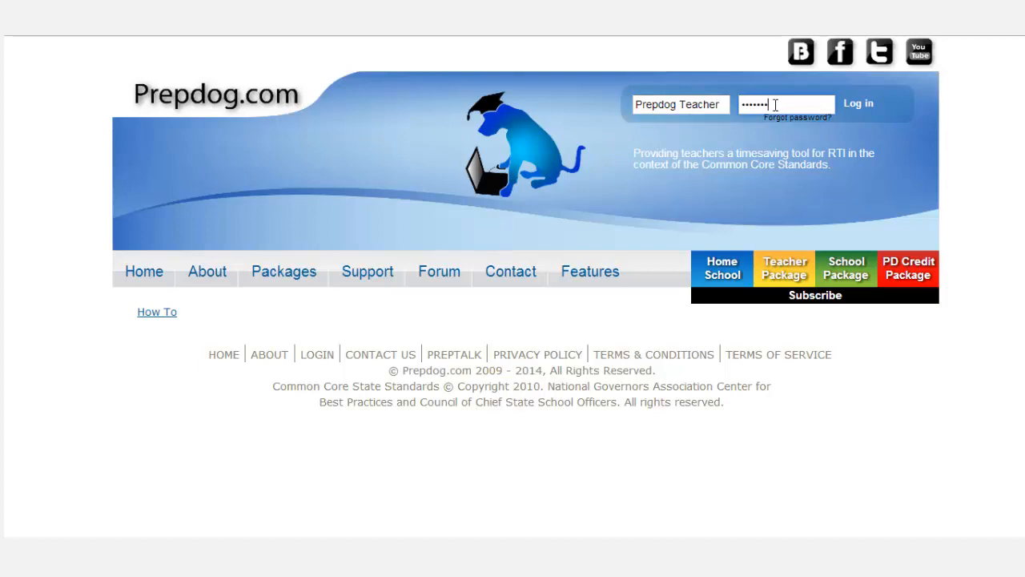
{"action": "key", "text": "Return"}
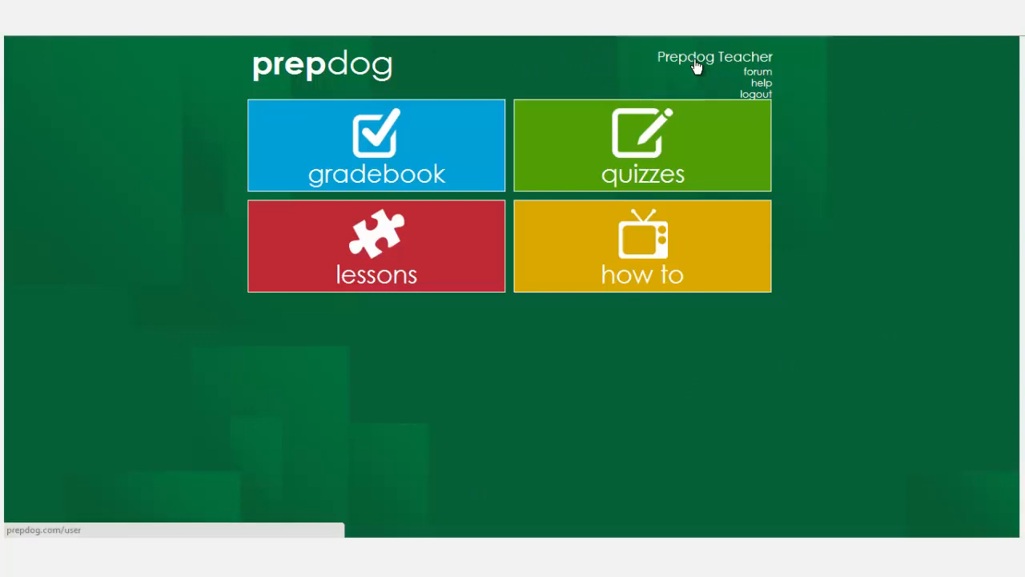
View the teacher profile, return to the dashboard, and expand the gradebook tile's options.
{"action": "left_click", "coordinate": [696, 67]}
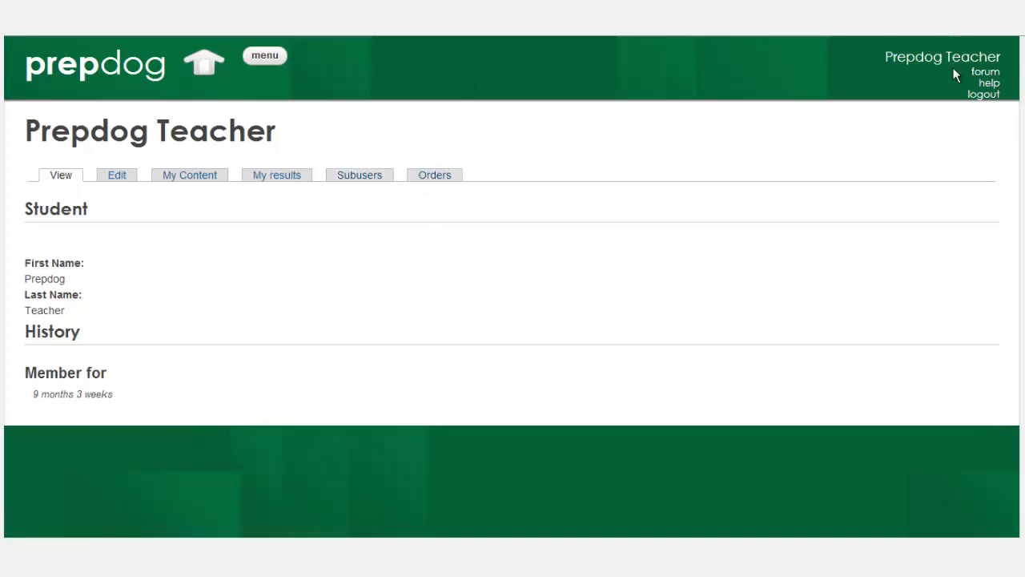
{"action": "left_click", "coordinate": [205, 71]}
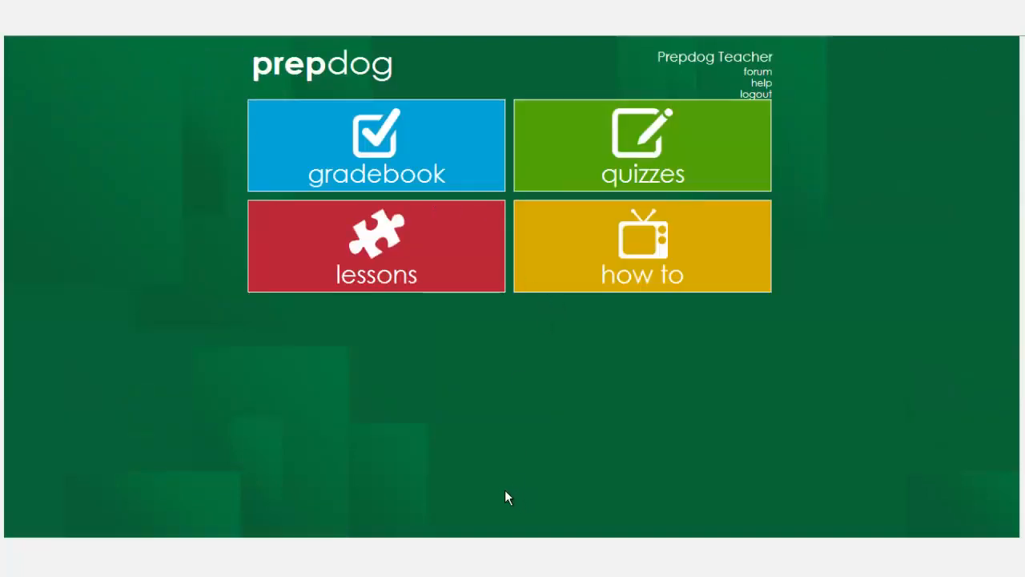
{"action": "left_click", "coordinate": [406, 175]}
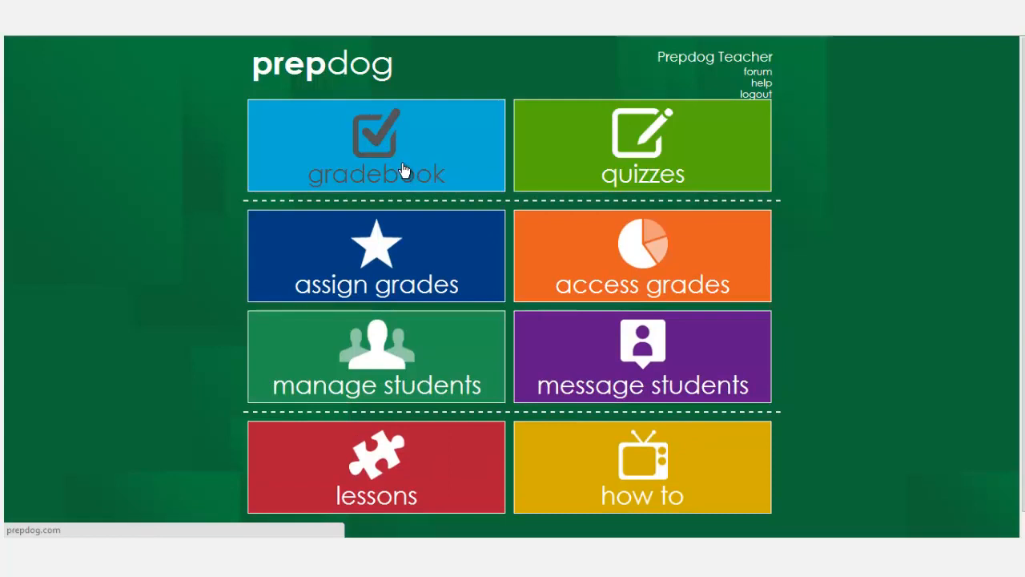
Open the Manage Students page, then go to the Import multiple students page.
{"action": "left_click", "coordinate": [369, 386]}
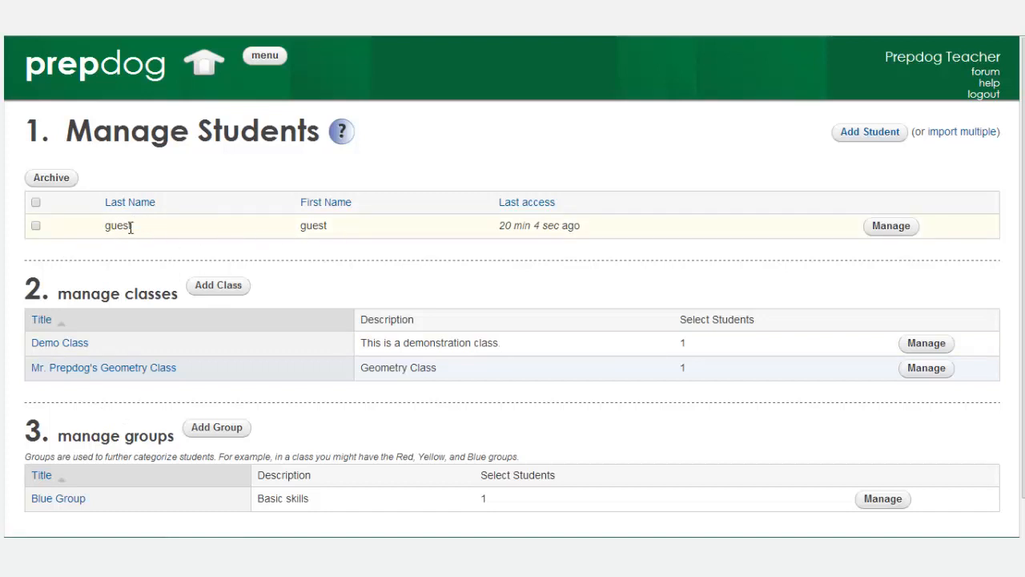
{"action": "left_click", "coordinate": [864, 135]}
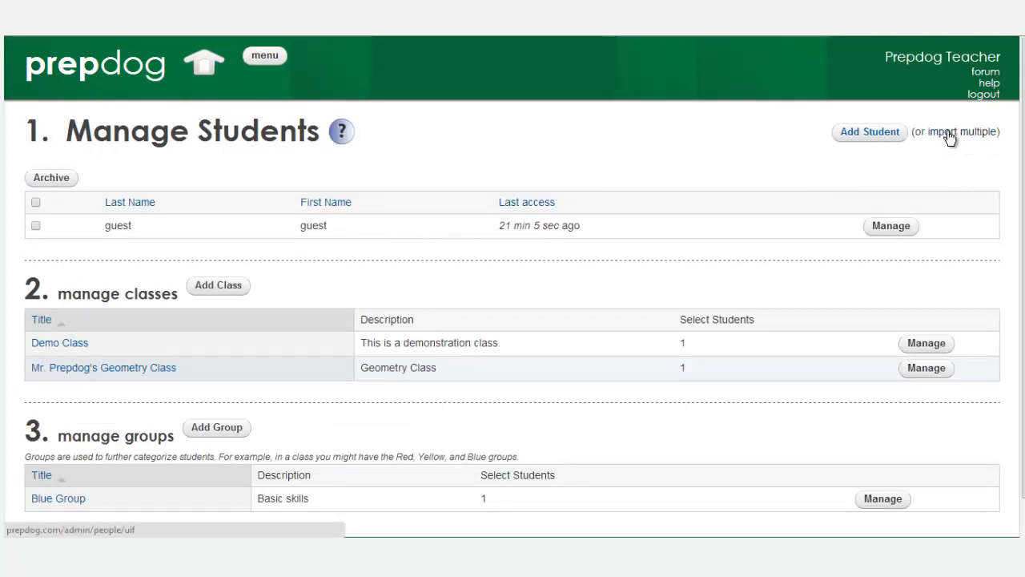
{"action": "left_click", "coordinate": [947, 133]}
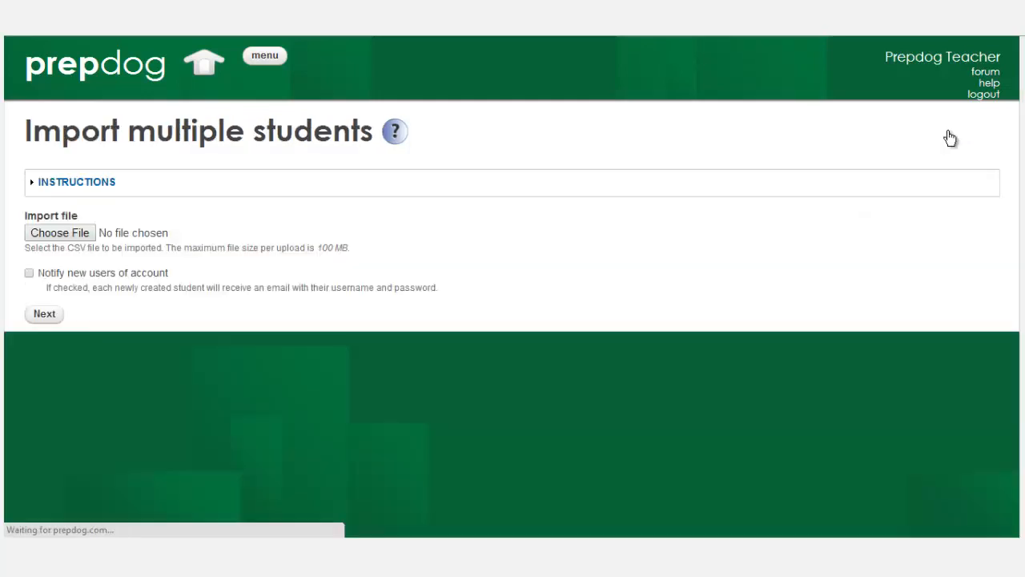
{"action": "left_click", "coordinate": [76, 184]}
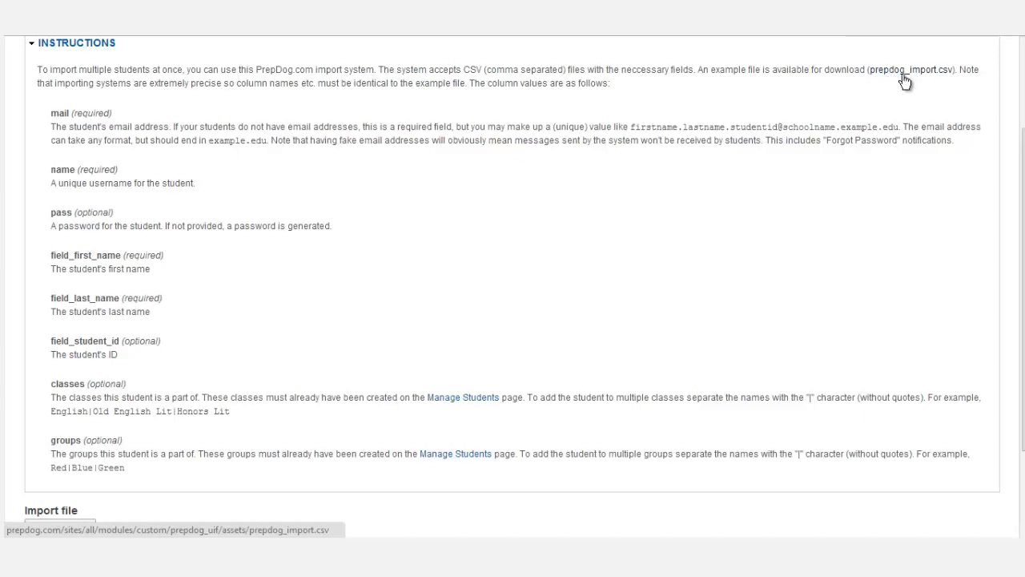
{"action": "scroll", "coordinate": [986, 140], "scroll_direction": "down", "scroll_amount": 1}
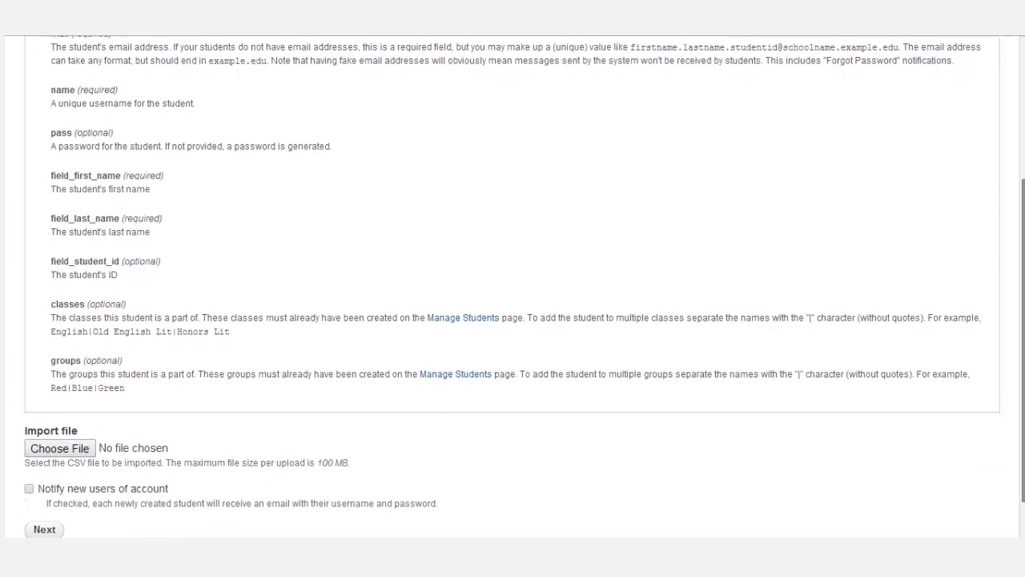
{"action": "scroll", "coordinate": [216, 348], "scroll_direction": "down", "scroll_amount": 1}
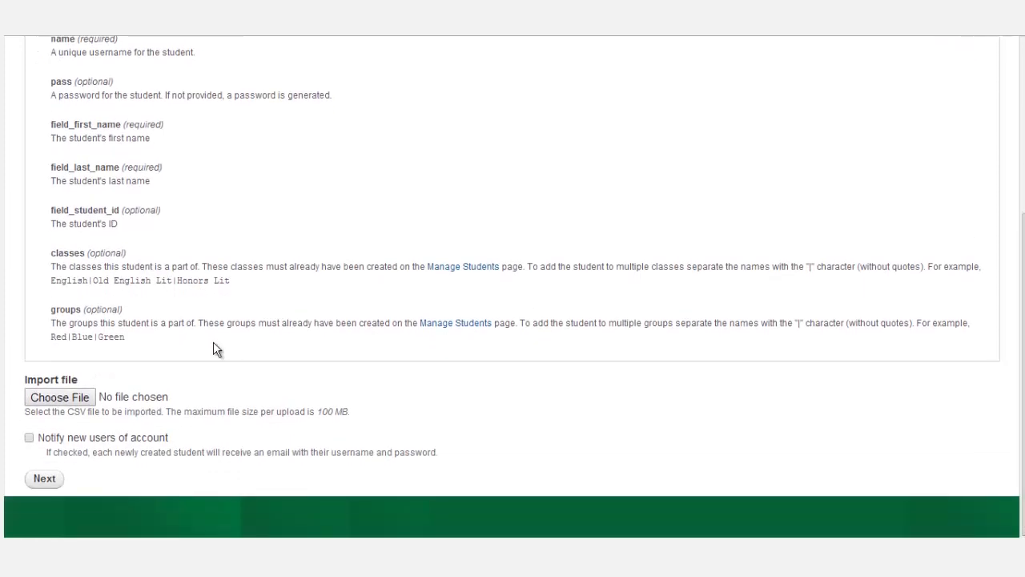
{"action": "left_click", "coordinate": [60, 479]}
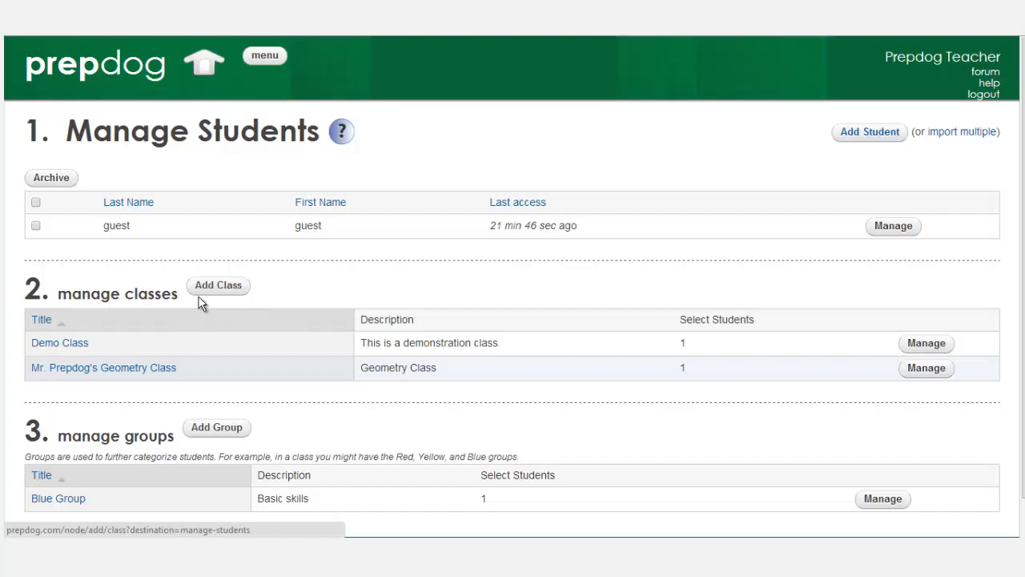
Add and save class 'Mrs. Smith's Class', described '7th grade math.', with the guest student enrolled.
{"action": "left_click", "coordinate": [225, 290]}
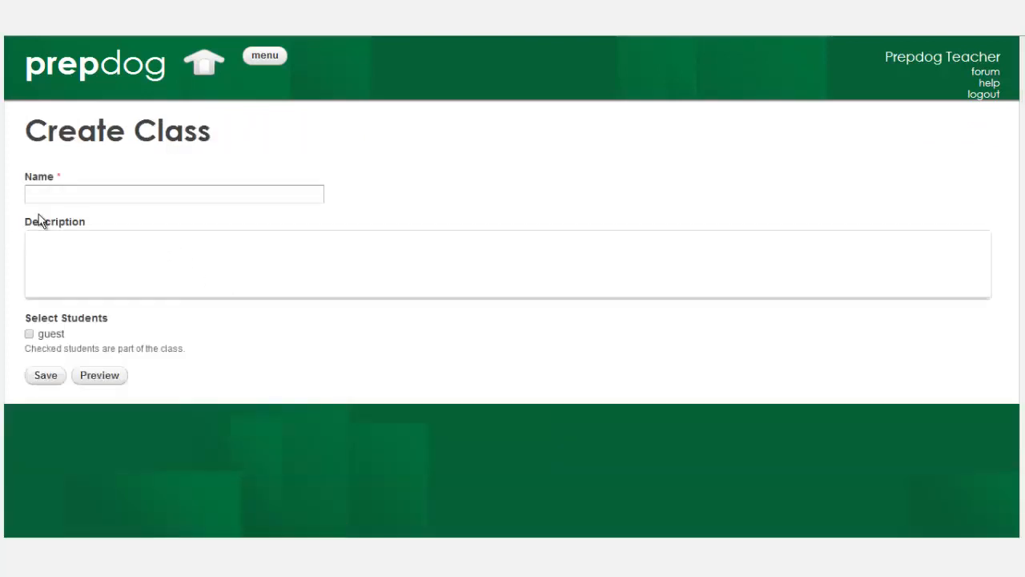
{"action": "left_click", "coordinate": [49, 196]}
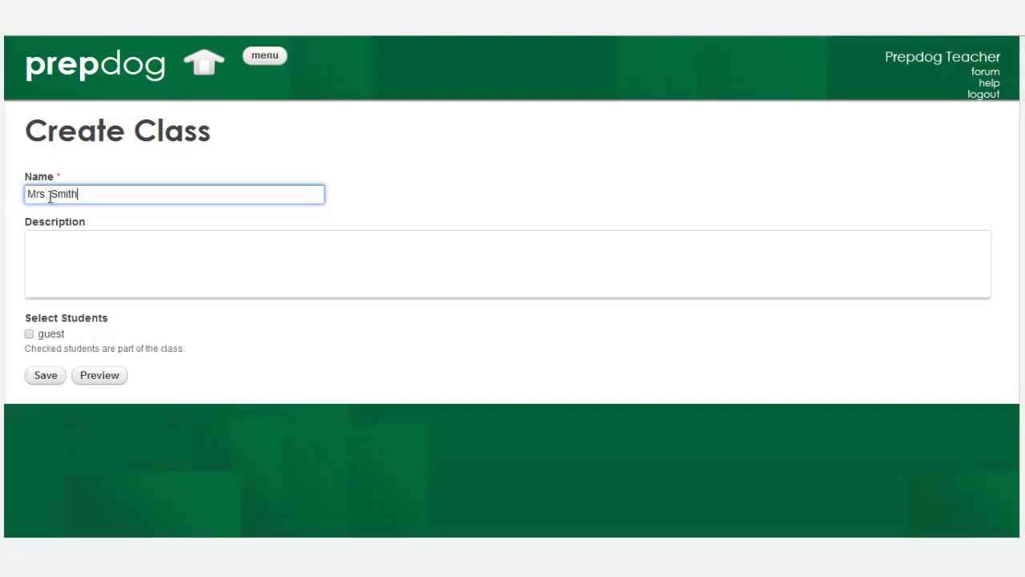
{"action": "type", "text": "Mrs Smith's Class"}
{"action": "left_click", "coordinate": [43, 246]}
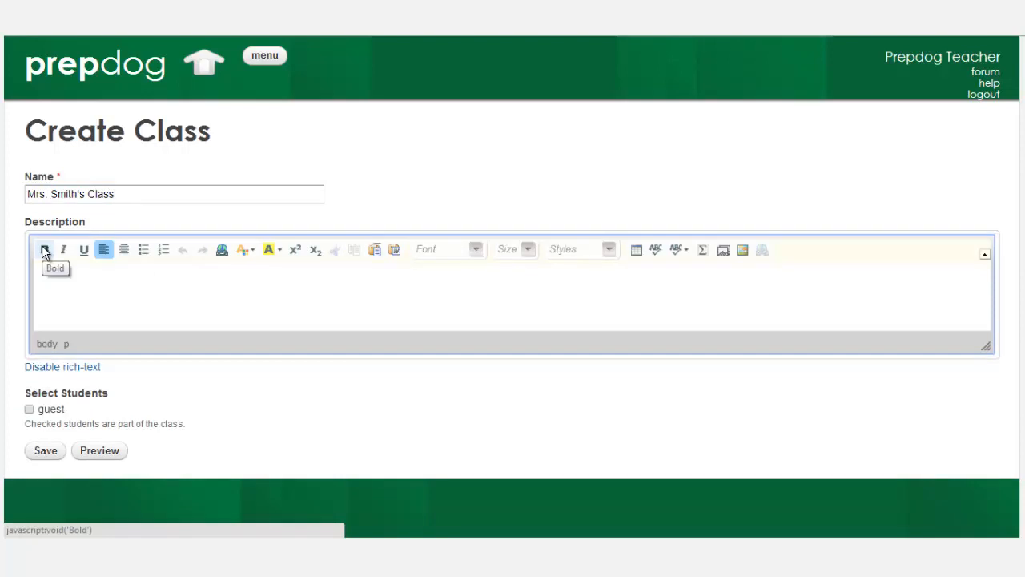
{"action": "type", "text": "Mat"}
{"action": "key", "text": "BackSpace"}
{"action": "key", "text": "BackSpace"}
{"action": "key", "text": "BackSpace"}
{"action": "key", "text": "BackSpace"}
{"action": "type", "text": "7th grade math."}
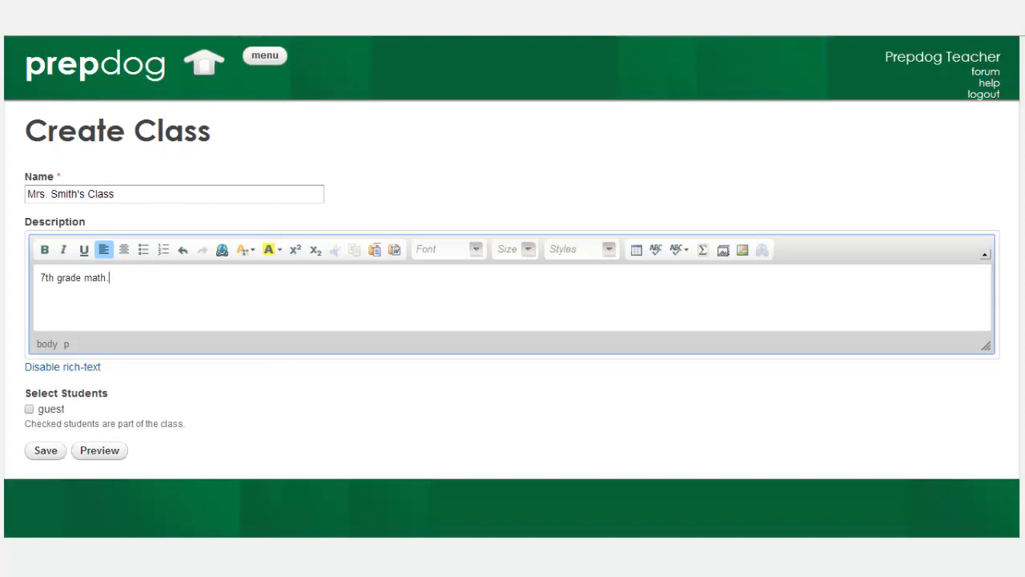
{"action": "left_click", "coordinate": [29, 409]}
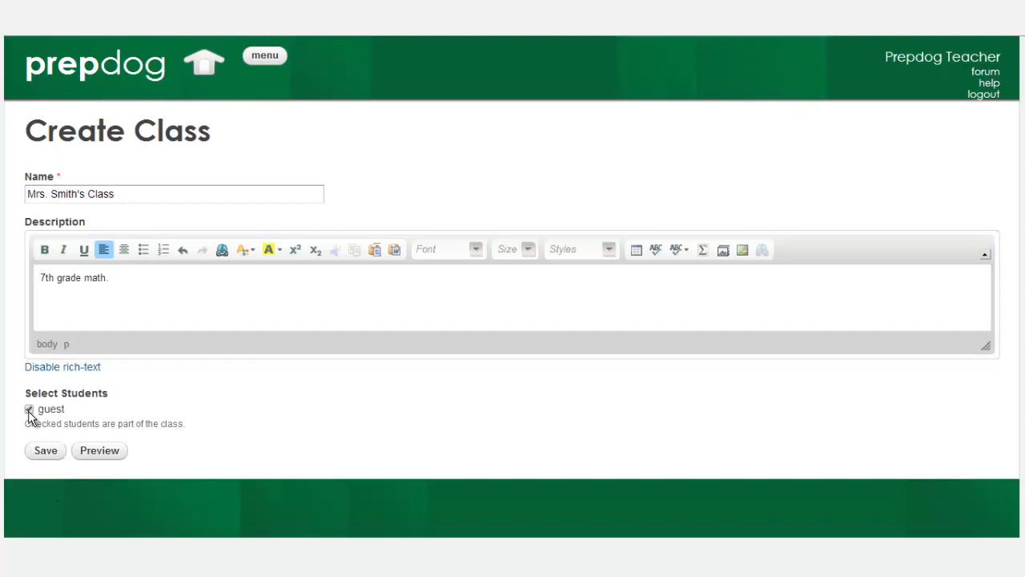
{"action": "left_click", "coordinate": [47, 454]}
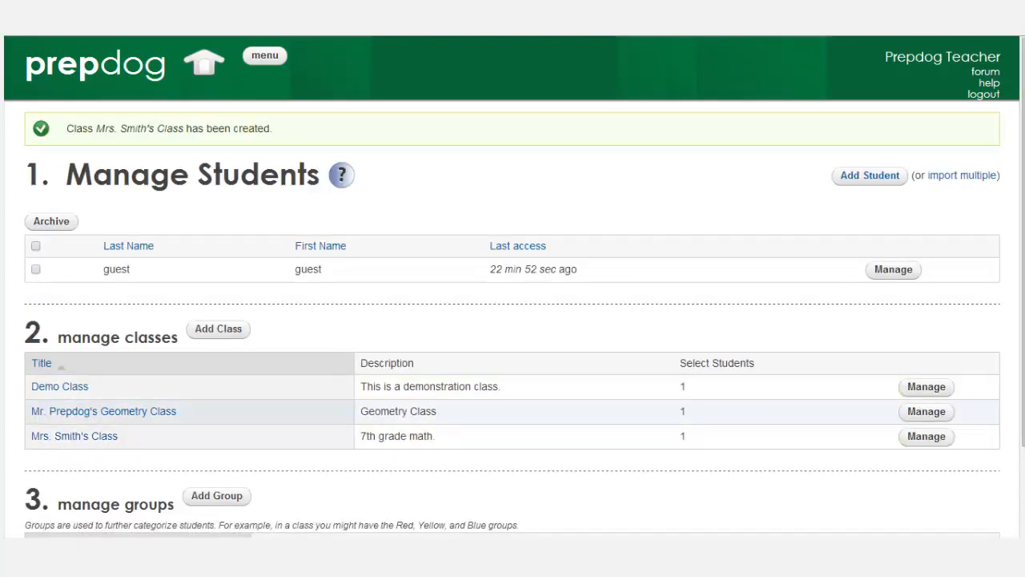
Scroll down to review the classes table listing Mrs. Smith's Class among three classes.
{"action": "scroll", "coordinate": [857, 292], "scroll_direction": "down", "scroll_amount": 3}
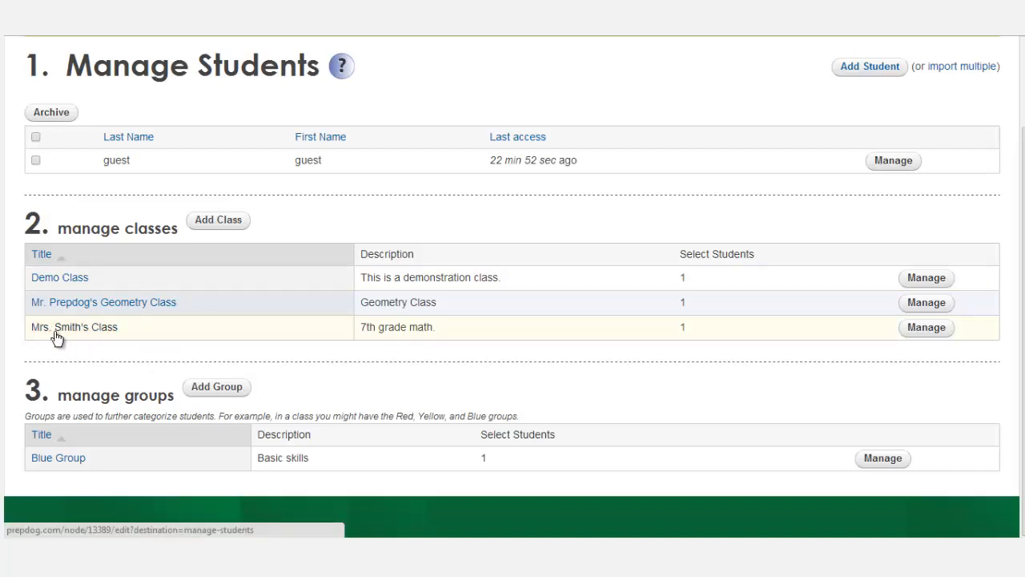
Fill a new group form with name 'Mrs. Smith's Blue Group' and description 'Basic readers', unsaved.
{"action": "left_click", "coordinate": [223, 395]}
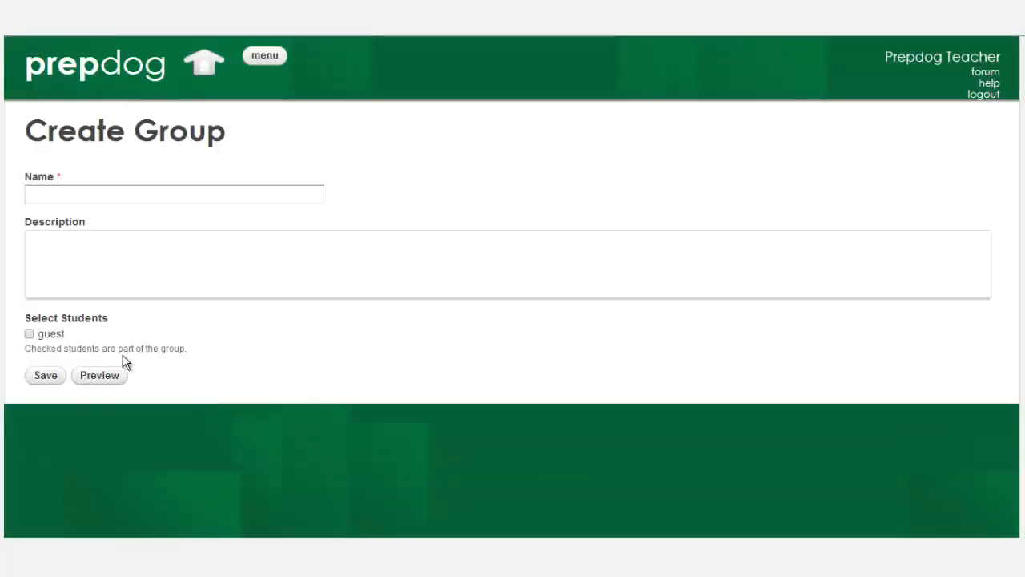
{"action": "left_click", "coordinate": [61, 194]}
{"action": "type", "text": "Mr"}
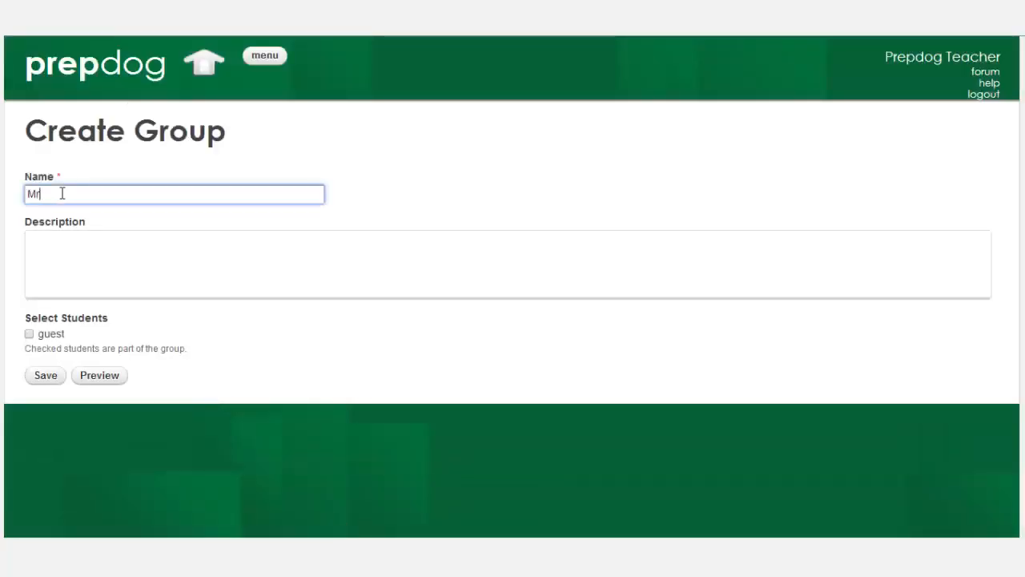
{"action": "type", "text": "s. Smith's B"}
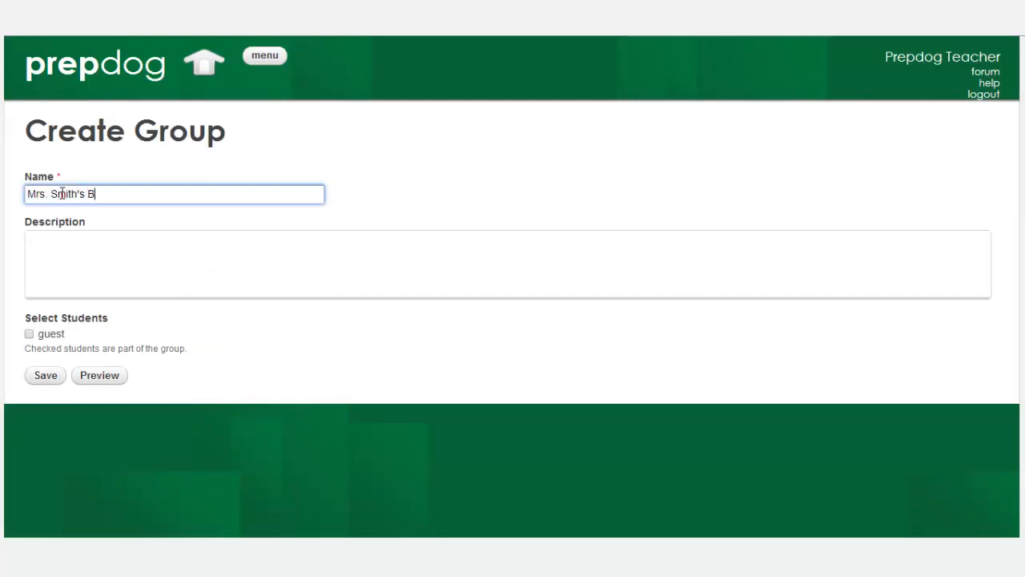
{"action": "type", "text": "lue Group"}
{"action": "left_click", "coordinate": [48, 267]}
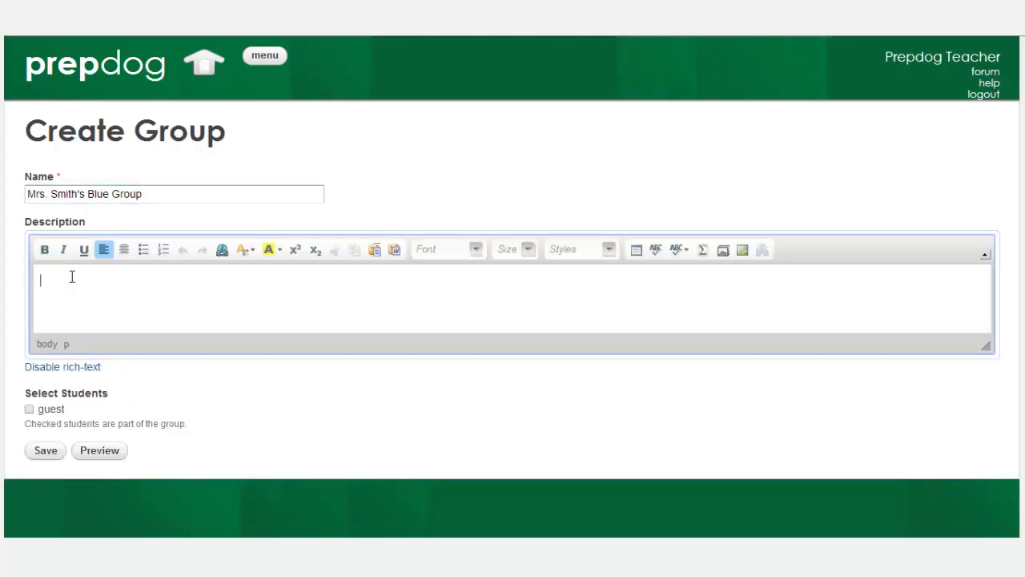
{"action": "type", "text": "Basic readers"}
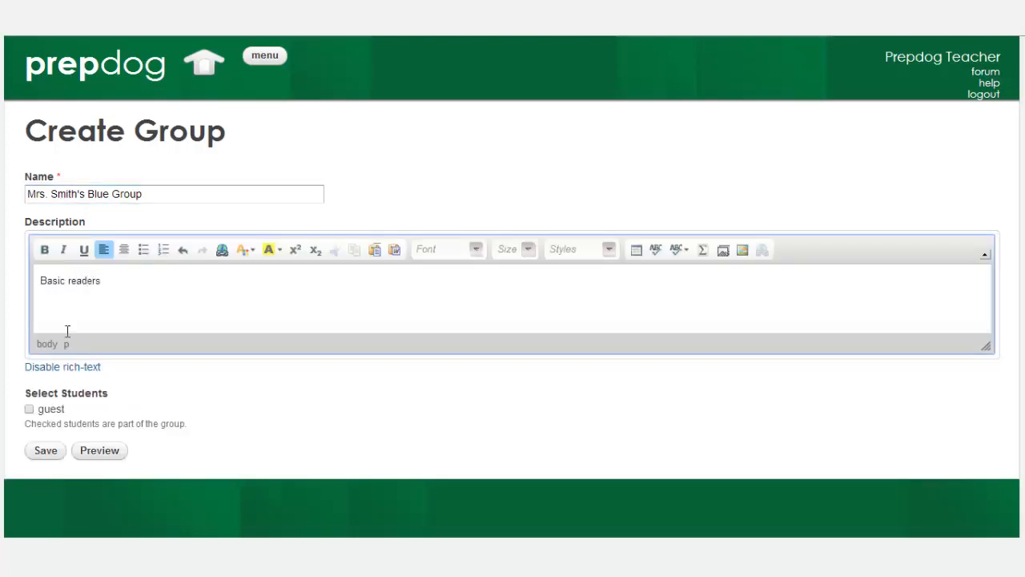
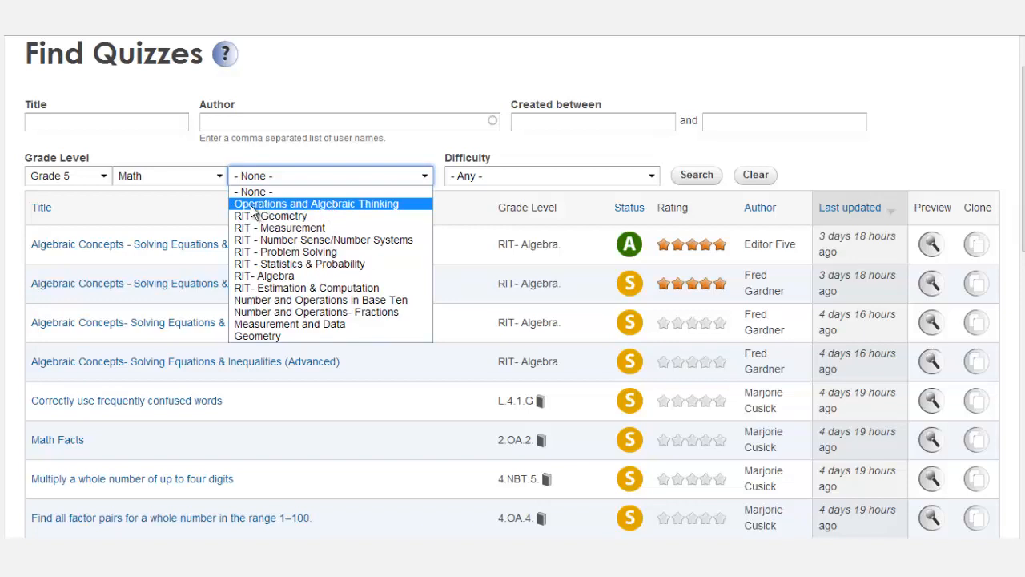
Search quizzes by domain Operations and Algebraic Thinking and cluster Analyze patterns and relationships.
{"action": "left_click", "coordinate": [257, 205]}
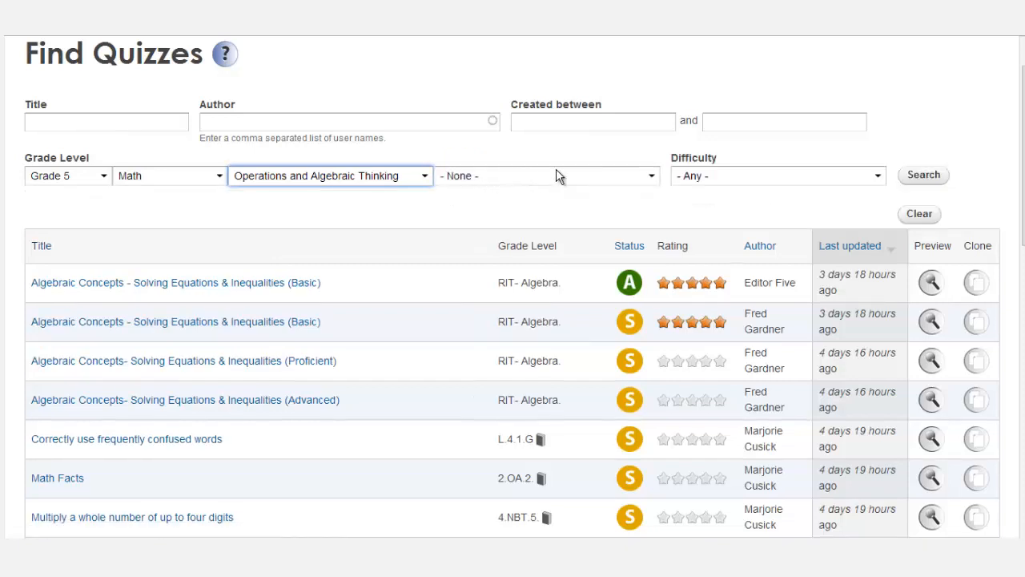
{"action": "left_click", "coordinate": [924, 178]}
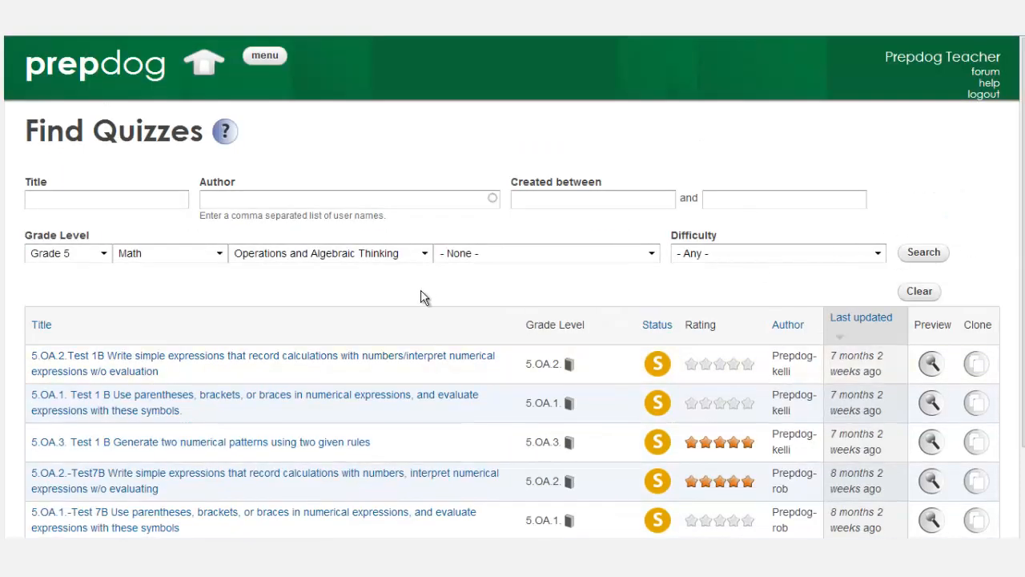
{"action": "scroll", "coordinate": [517, 248], "scroll_direction": "down", "scroll_amount": 3}
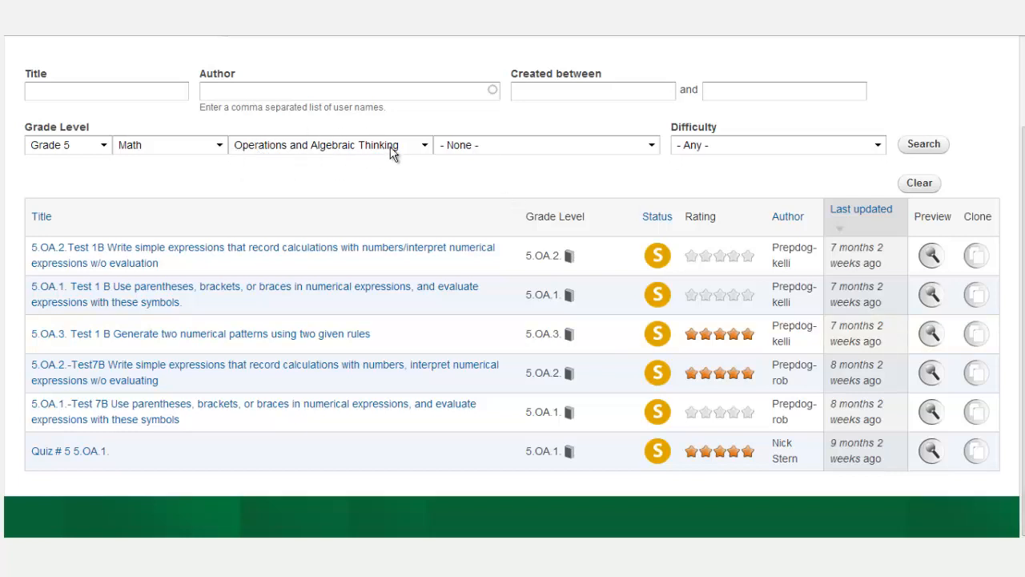
{"action": "left_click", "coordinate": [650, 152]}
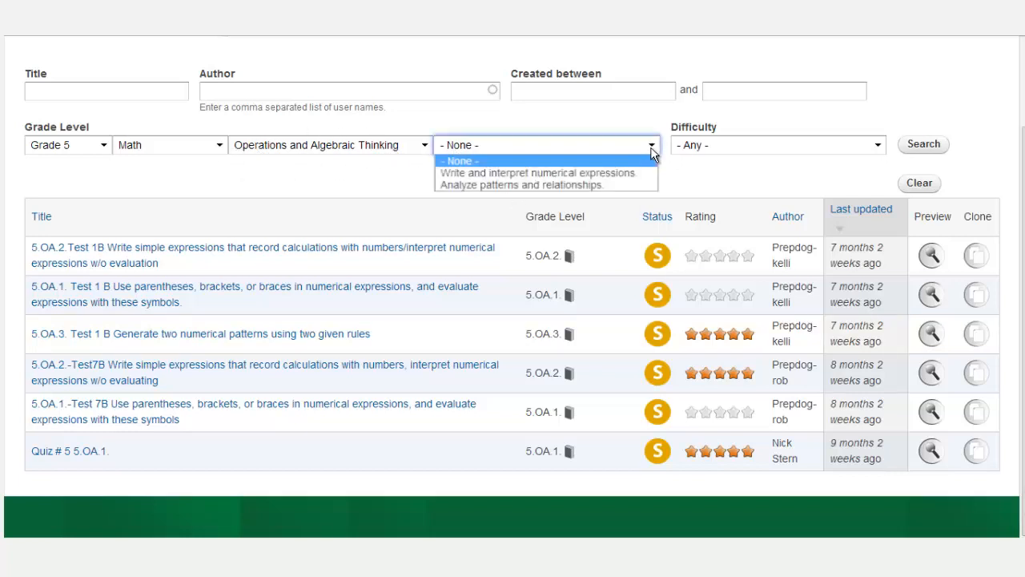
{"action": "left_click", "coordinate": [524, 185]}
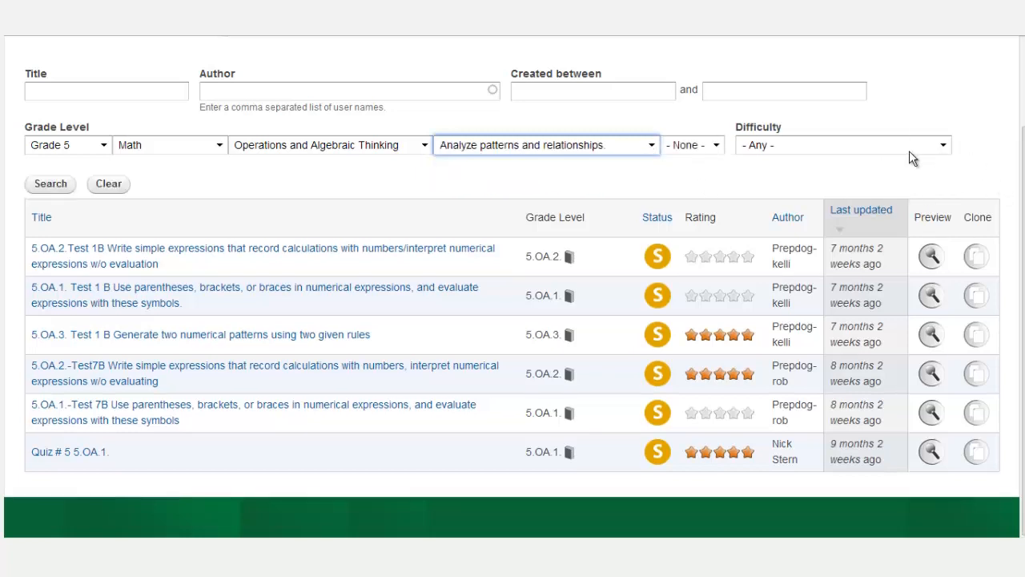
{"action": "left_click", "coordinate": [50, 184]}
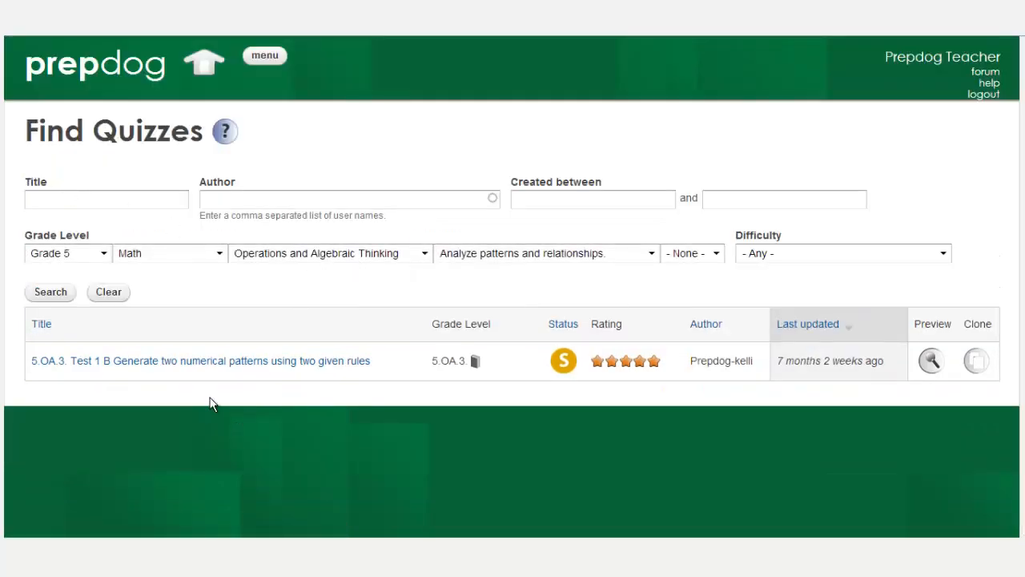
Narrow the search to standard 5.OA.3 with any difficulty, and clone the Test 1 B quiz.
{"action": "left_click", "coordinate": [717, 253]}
{"action": "left_click", "coordinate": [693, 283]}
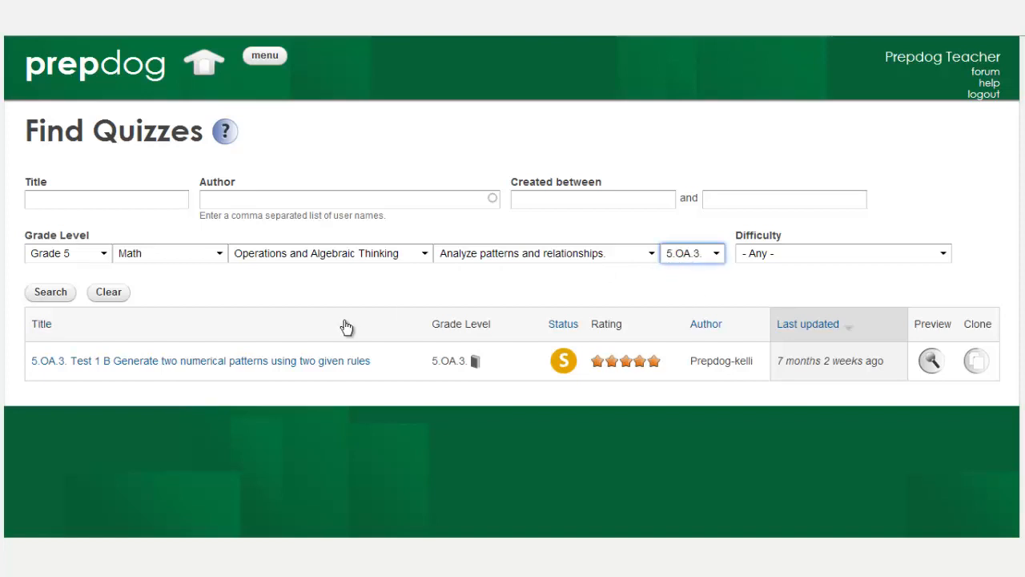
{"action": "mouse_move", "coordinate": [436, 361]}
{"action": "left_click", "coordinate": [945, 256]}
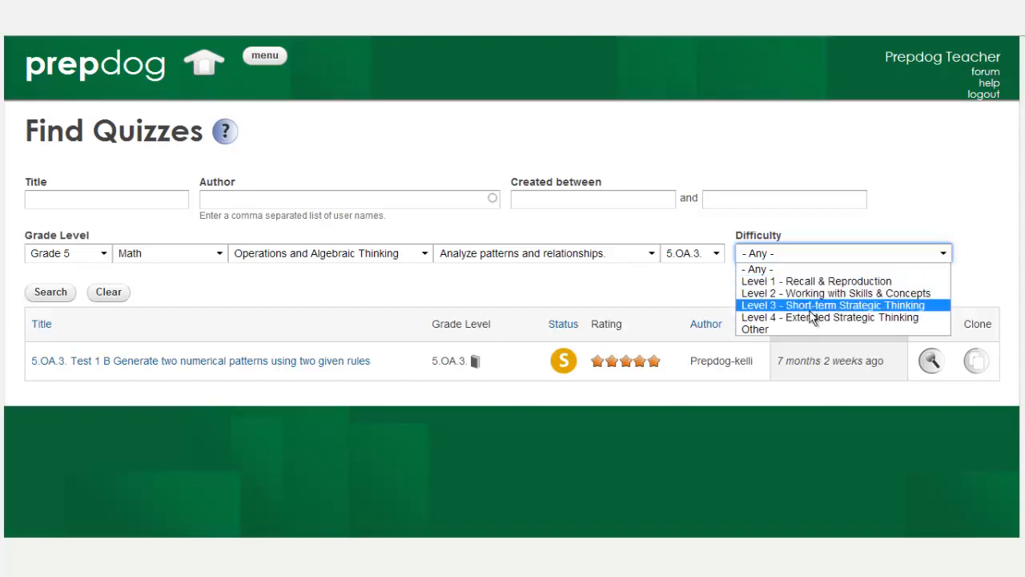
{"action": "left_click", "coordinate": [648, 289]}
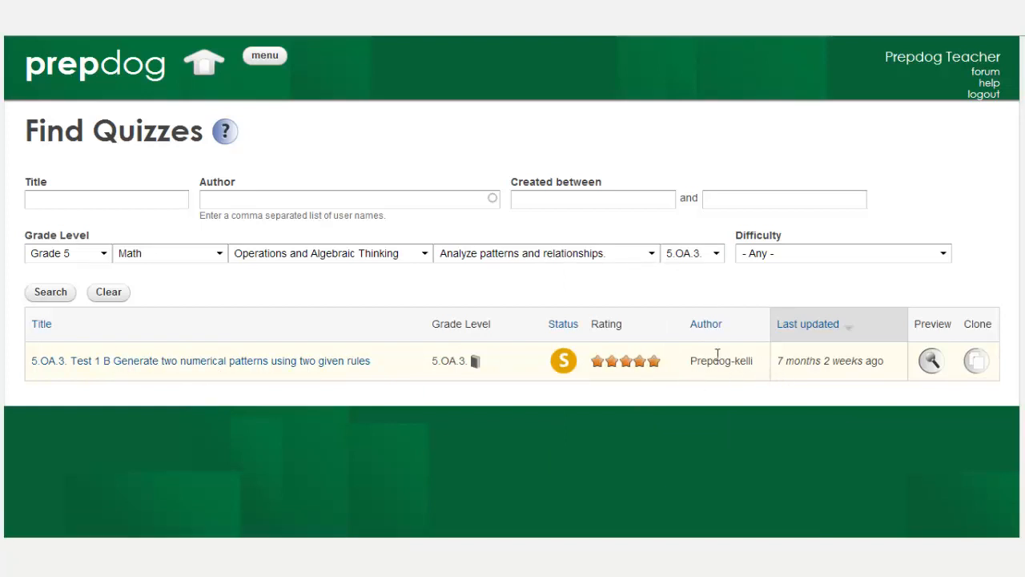
{"action": "left_click", "coordinate": [981, 364]}
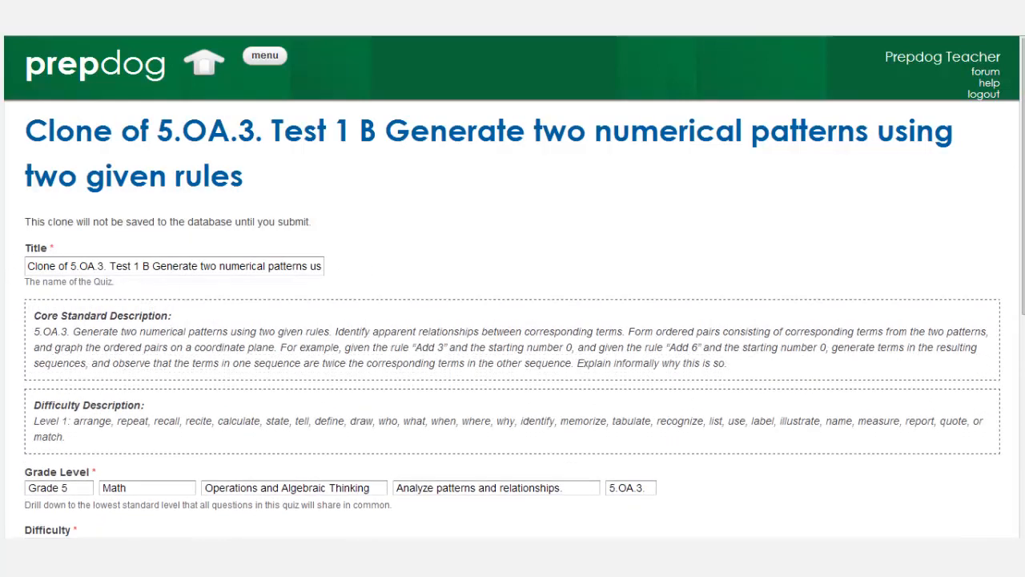
Show the clone's Availability options: Always Available, dated Jun 6–Jul 6, 2012.
{"action": "left_click_drag", "start_coordinate": [1022, 175], "coordinate": [1021, 275]}
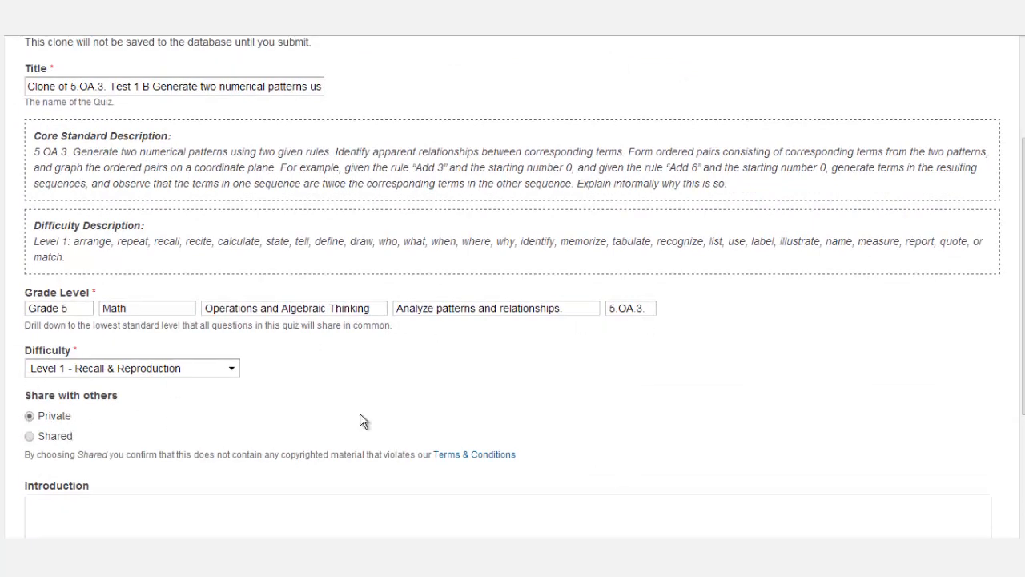
{"action": "left_click_drag", "start_coordinate": [1017, 317], "coordinate": [1009, 351]}
{"action": "left_click", "coordinate": [935, 391]}
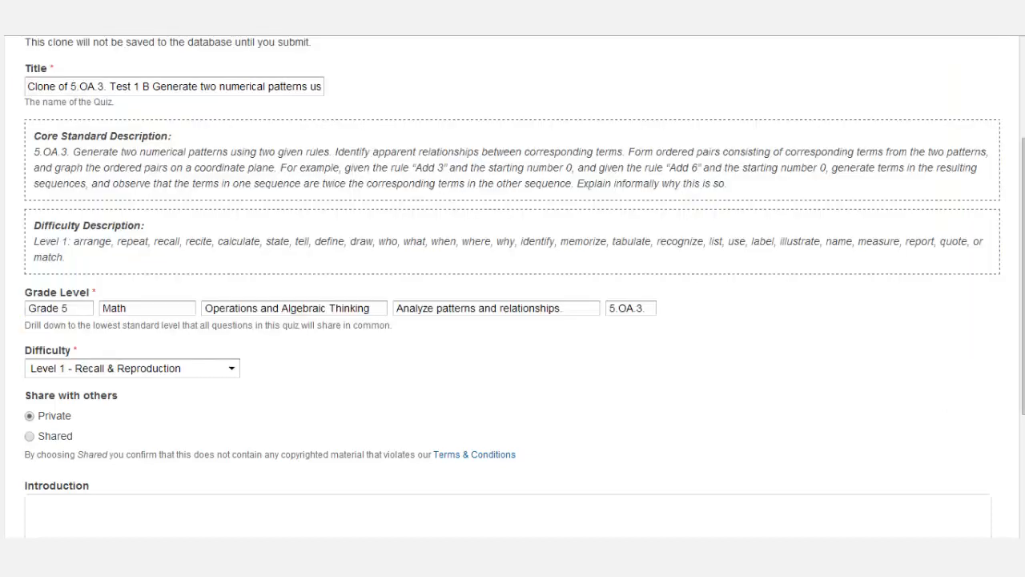
{"action": "scroll", "coordinate": [512, 289], "scroll_direction": "down", "scroll_amount": 2}
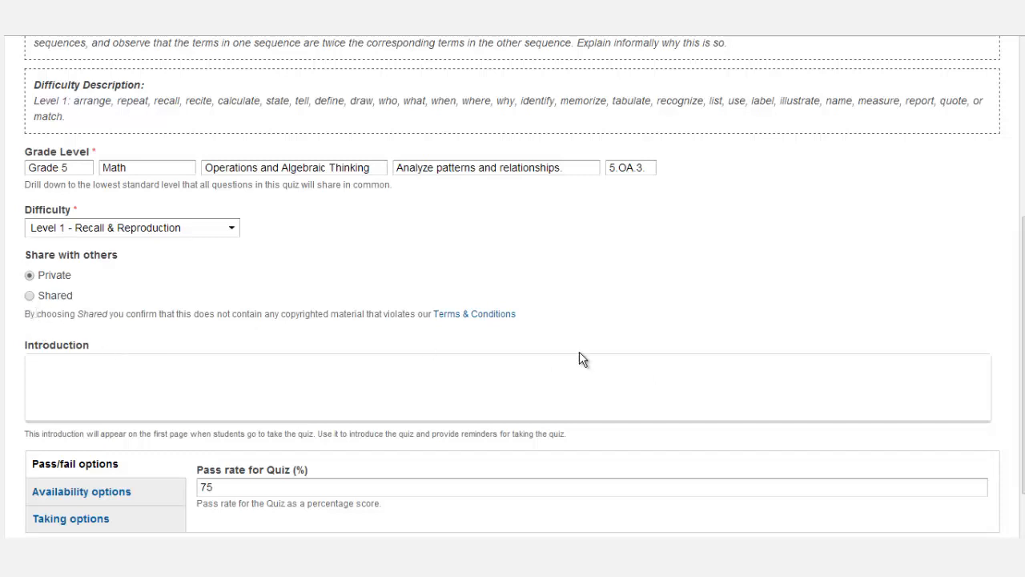
{"action": "left_click_drag", "start_coordinate": [1023, 462], "coordinate": [1022, 505]}
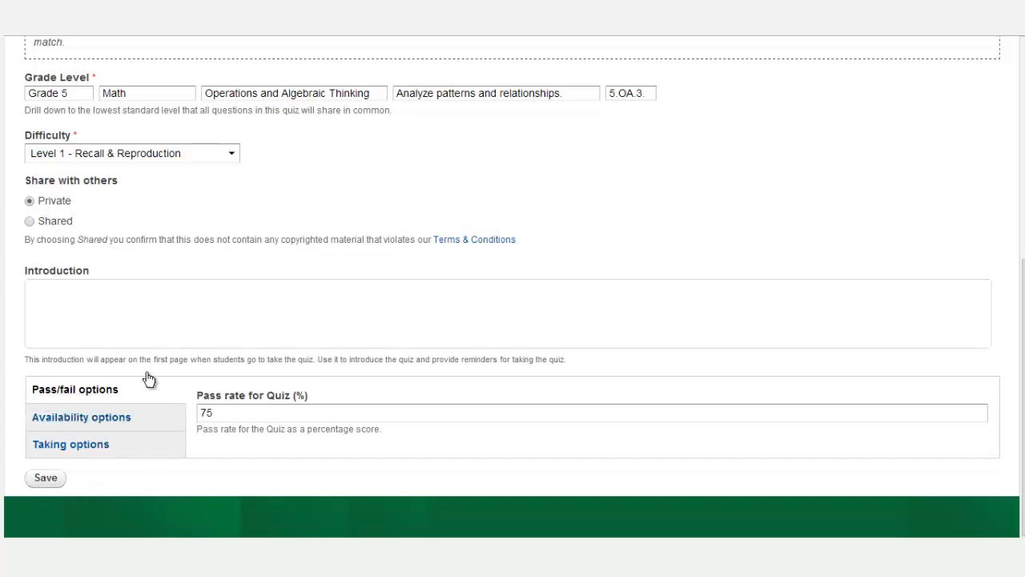
{"action": "left_click", "coordinate": [56, 418]}
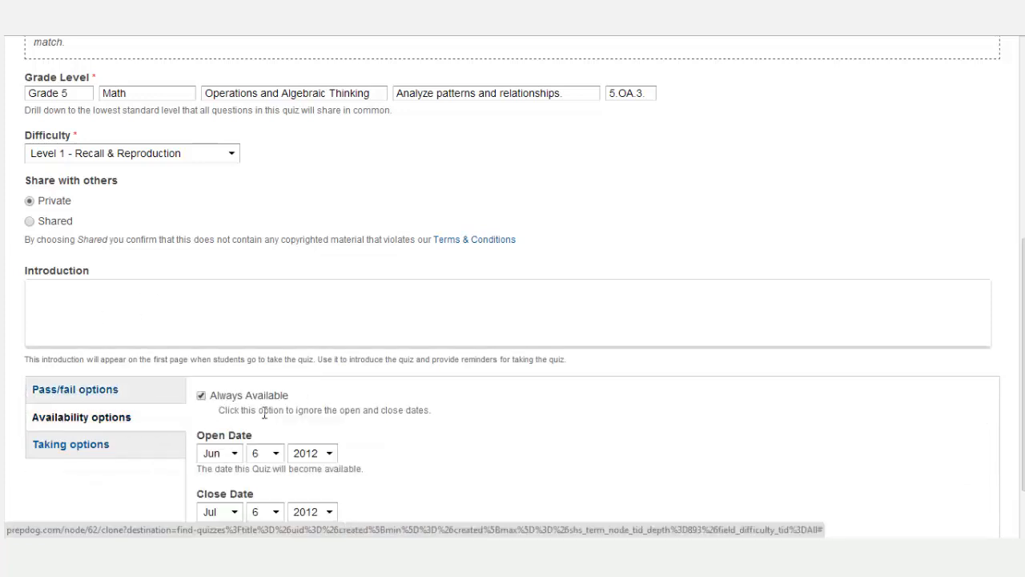
Set the clone's Taking options to Unlimited allowed attempts and save the quiz.
{"action": "left_click_drag", "start_coordinate": [1023, 368], "coordinate": [1023, 413]}
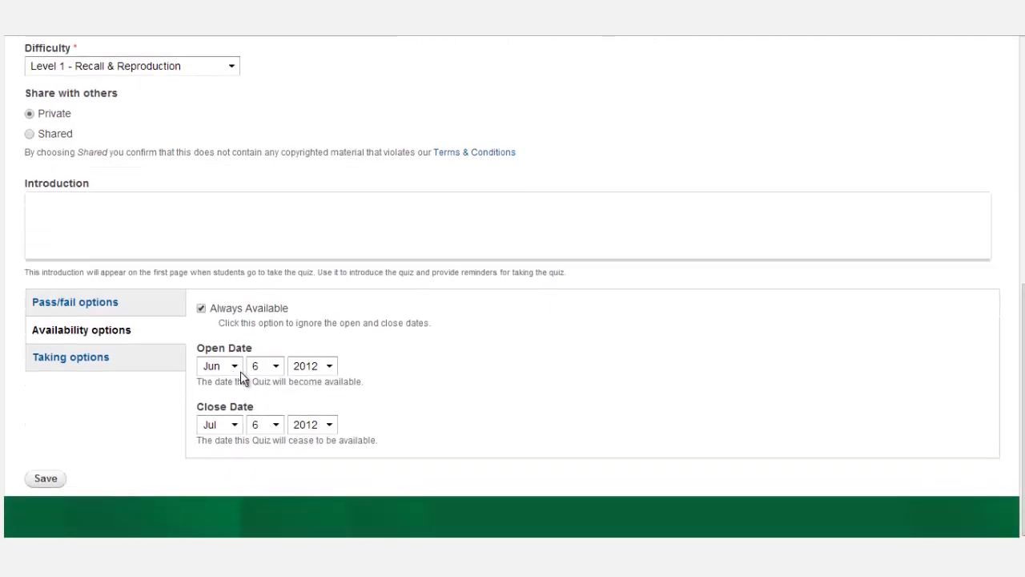
{"action": "left_click", "coordinate": [76, 361]}
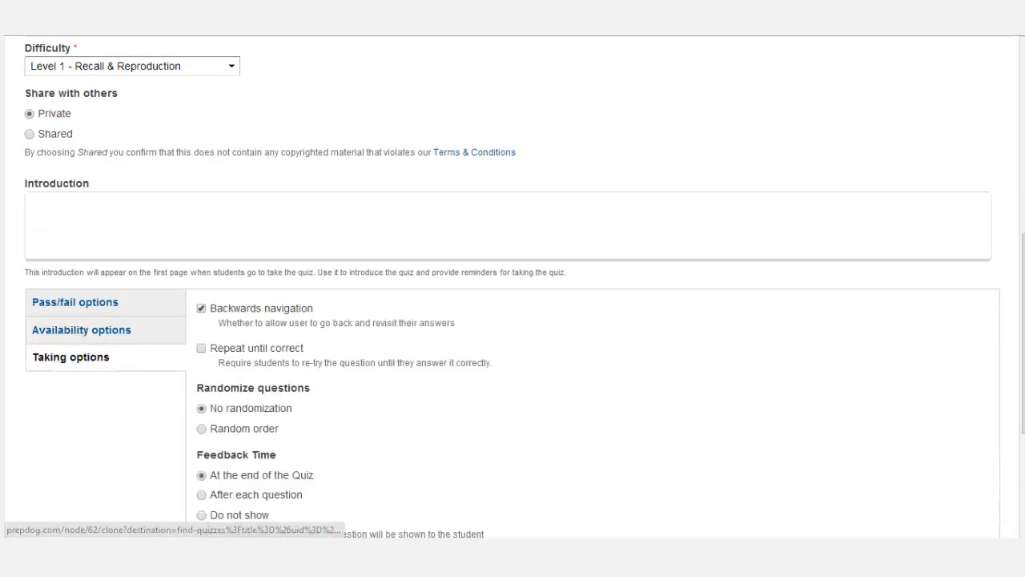
{"action": "scroll", "coordinate": [357, 238], "scroll_direction": "down", "scroll_amount": 2}
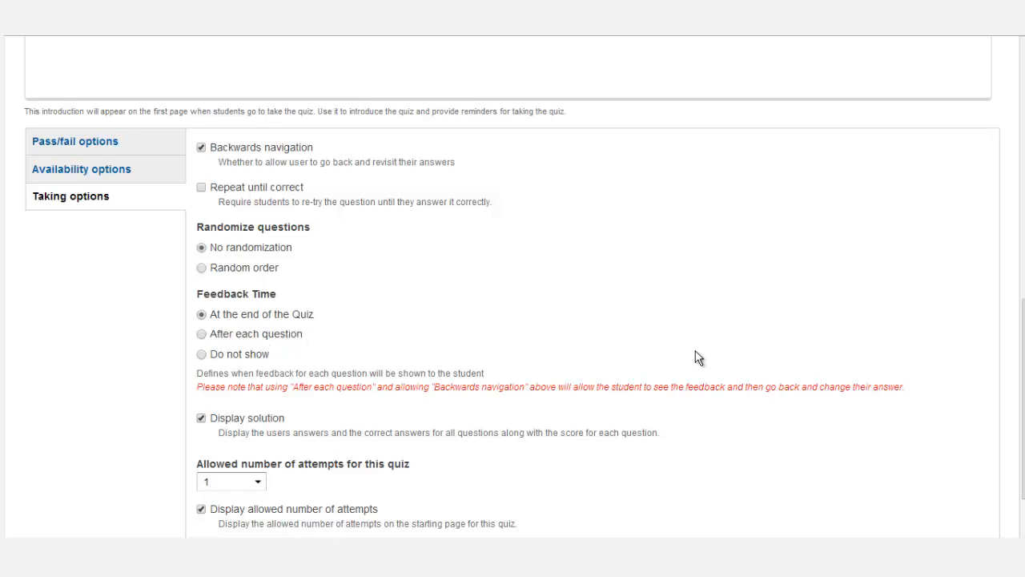
{"action": "scroll", "coordinate": [1022, 360], "scroll_direction": "down", "scroll_amount": 2}
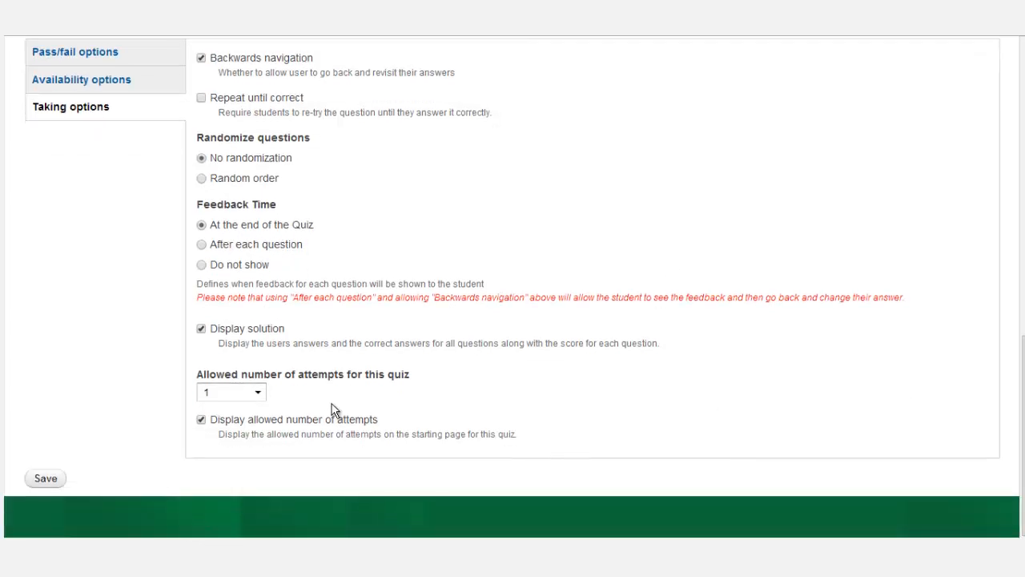
{"action": "left_click", "coordinate": [257, 394]}
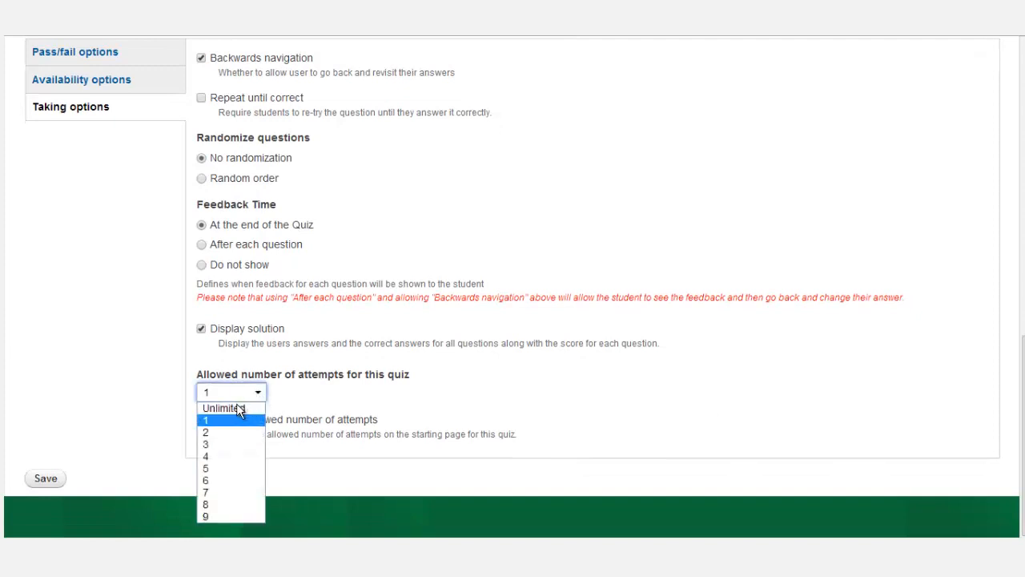
{"action": "left_click", "coordinate": [238, 409]}
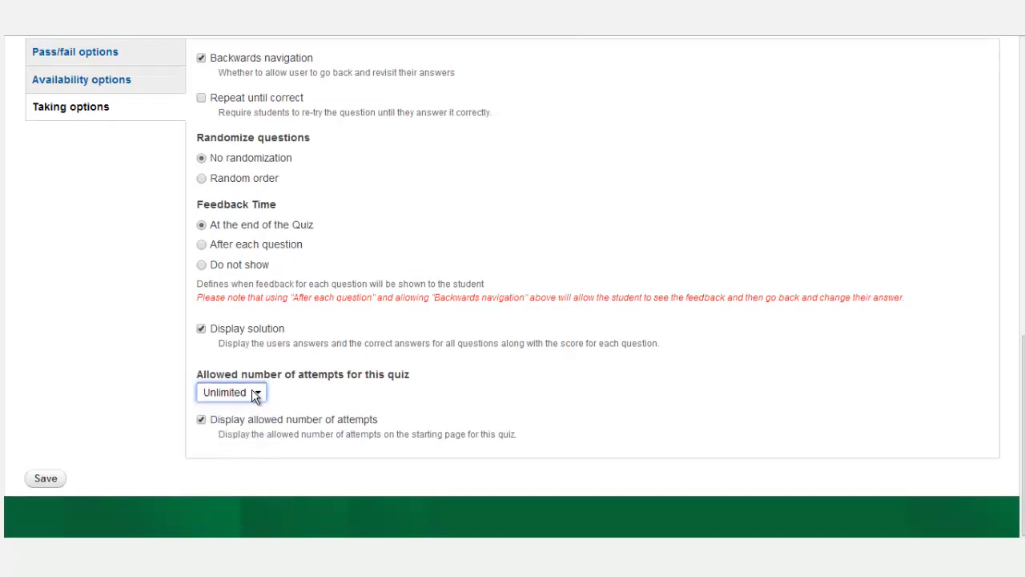
{"action": "left_click", "coordinate": [258, 393]}
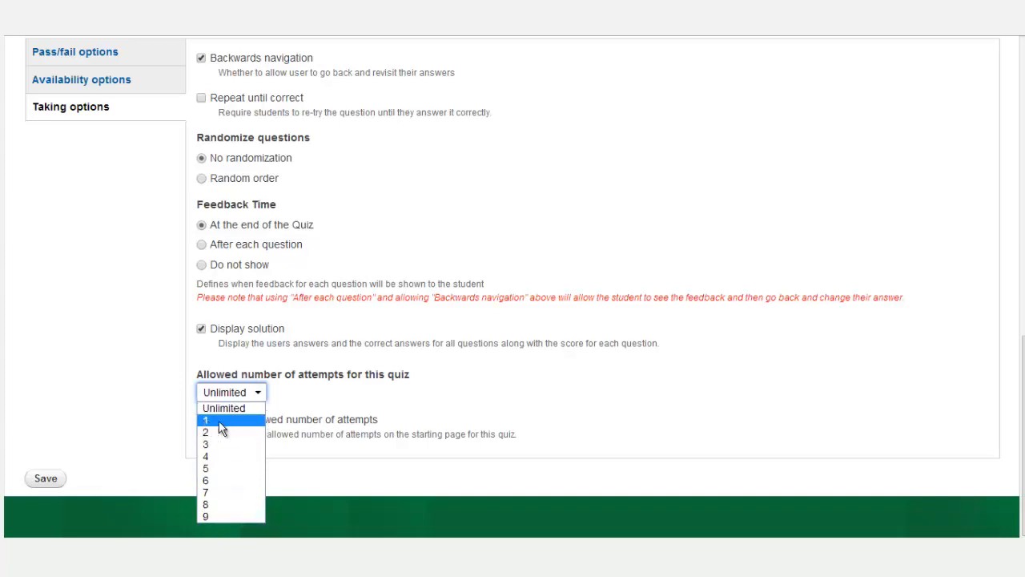
{"action": "left_click", "coordinate": [156, 392]}
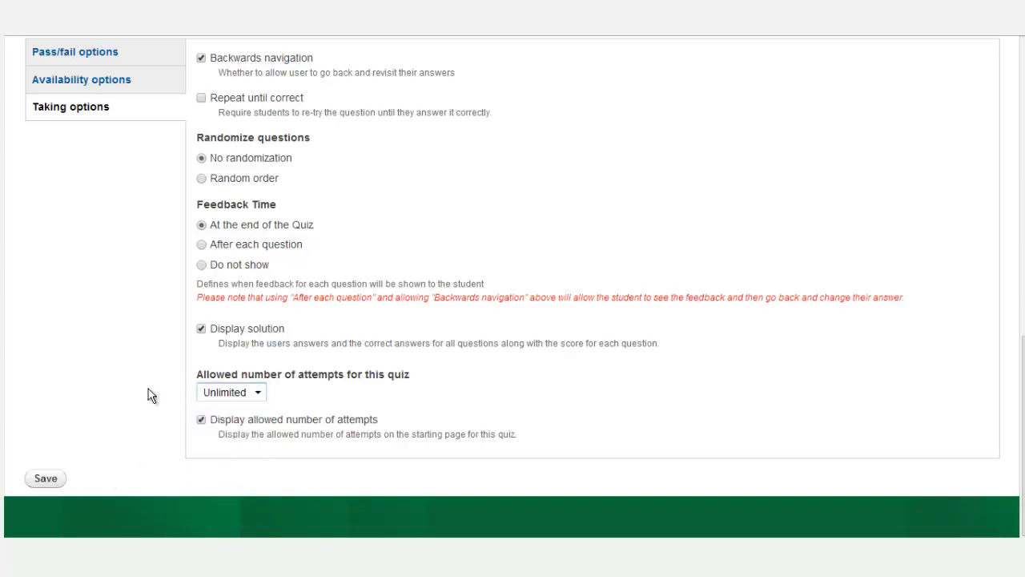
{"action": "left_click", "coordinate": [45, 480]}
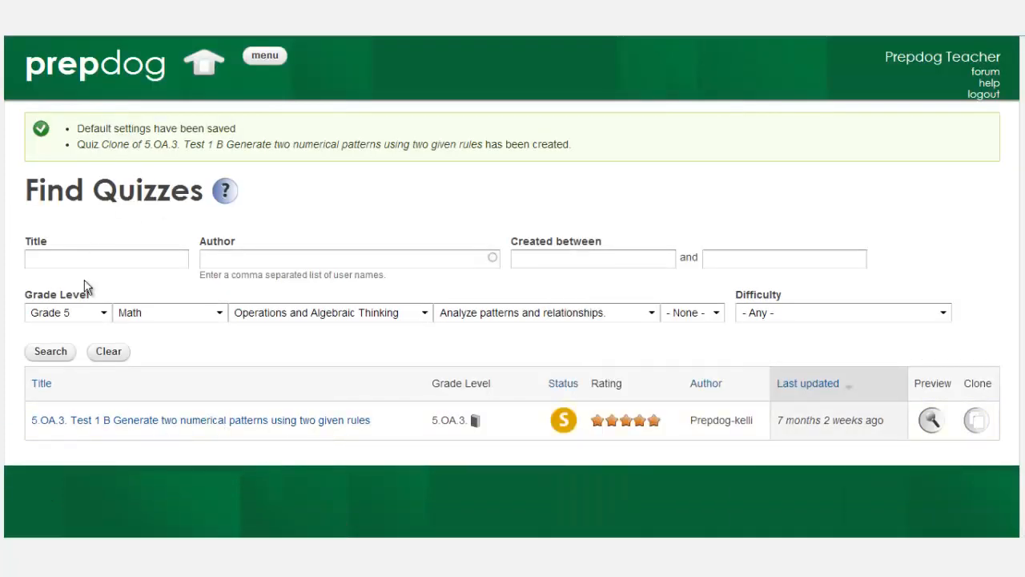
Go to the list of your own quizzes from the home dashboard.
{"action": "left_click", "coordinate": [201, 62]}
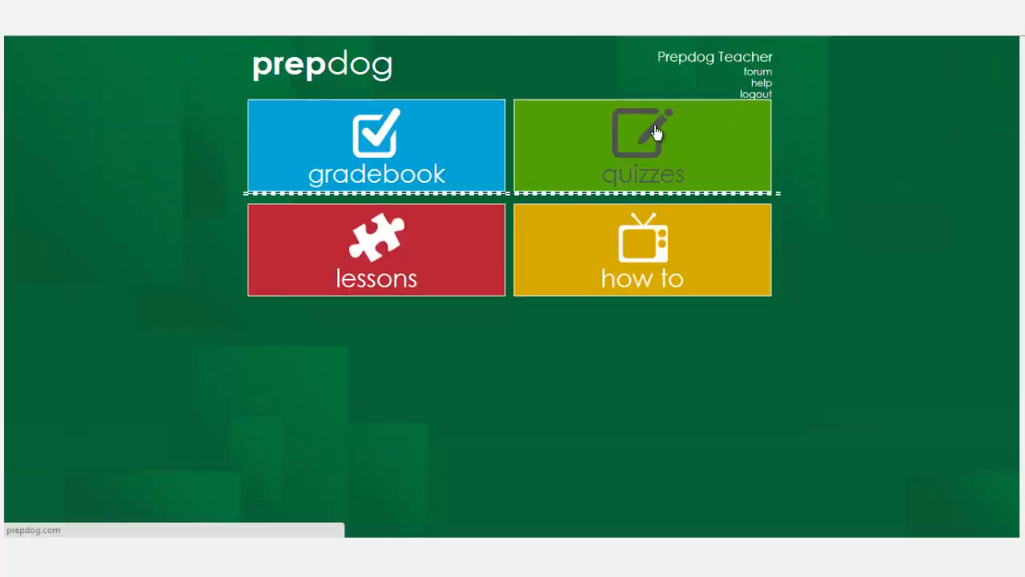
{"action": "left_click", "coordinate": [655, 131]}
{"action": "left_click", "coordinate": [616, 280]}
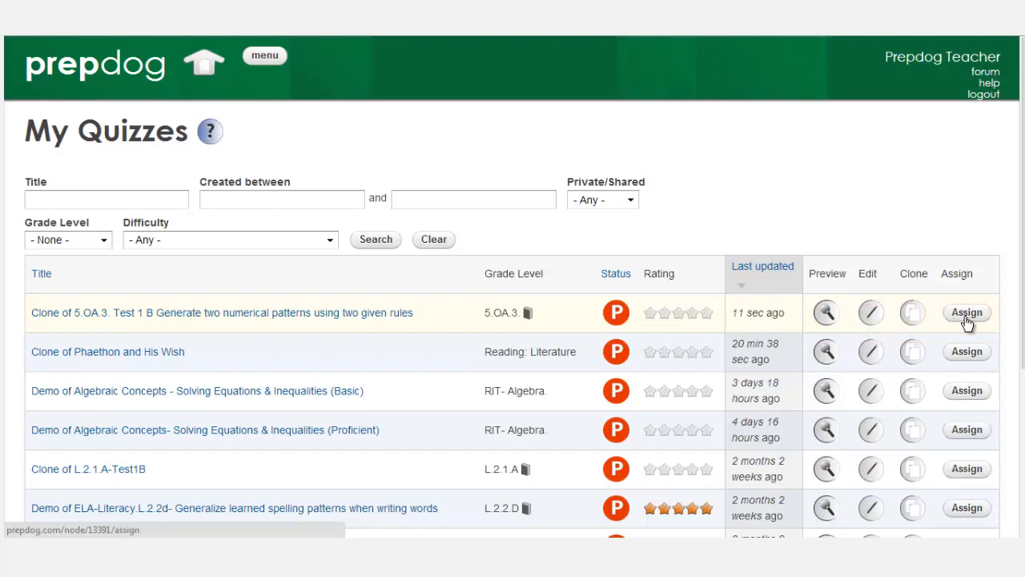
Assign the cloned 5.OA.3 Test 1 B quiz to every student in All Students.
{"action": "left_click", "coordinate": [966, 313]}
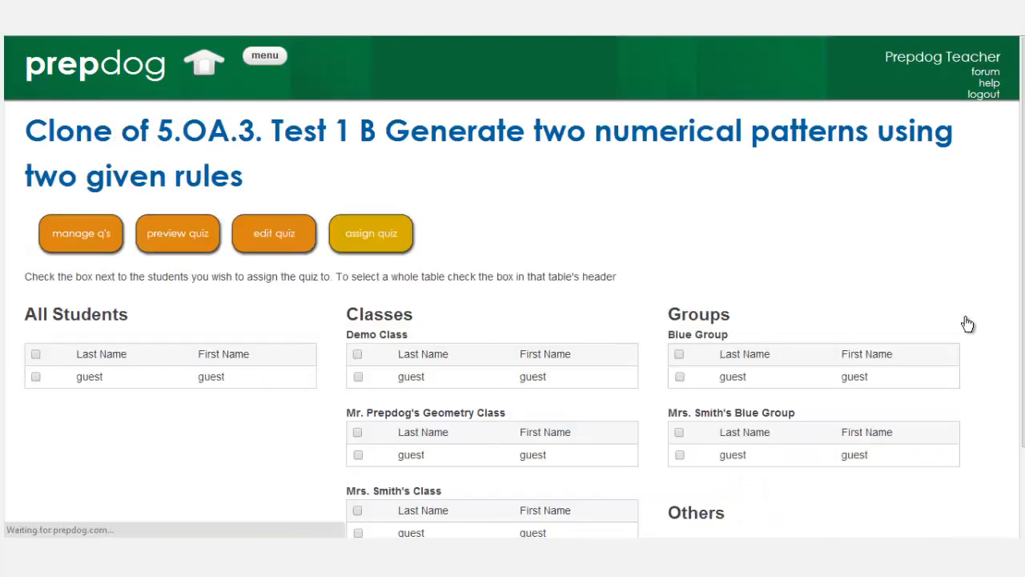
{"action": "left_click", "coordinate": [35, 377]}
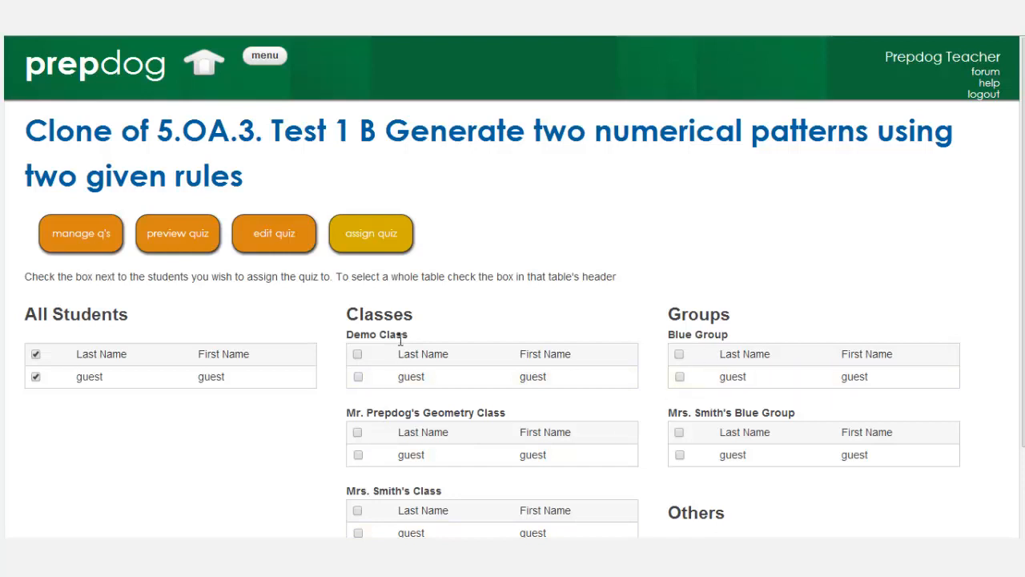
{"action": "left_click_drag", "start_coordinate": [1021, 286], "coordinate": [1024, 429]}
{"action": "left_click_drag", "start_coordinate": [1023, 350], "coordinate": [1018, 447]}
{"action": "left_click", "coordinate": [966, 442]}
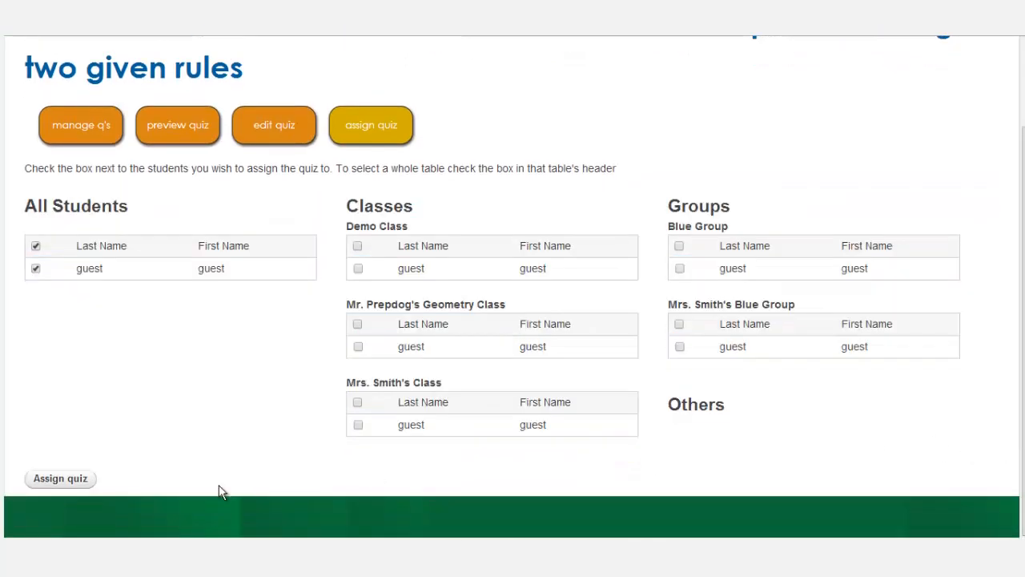
{"action": "left_click", "coordinate": [60, 478]}
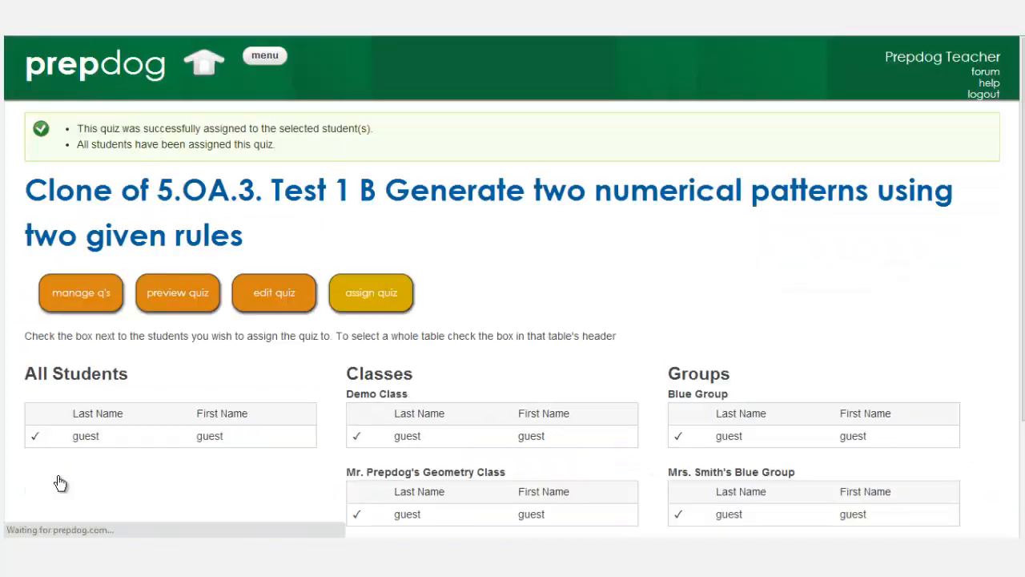
{"action": "mouse_move", "coordinate": [1023, 154]}
{"action": "left_mouse_down"}
{"action": "mouse_move", "coordinate": [1024, 269]}
{"action": "mouse_move", "coordinate": [1023, 154]}
{"action": "left_mouse_up"}
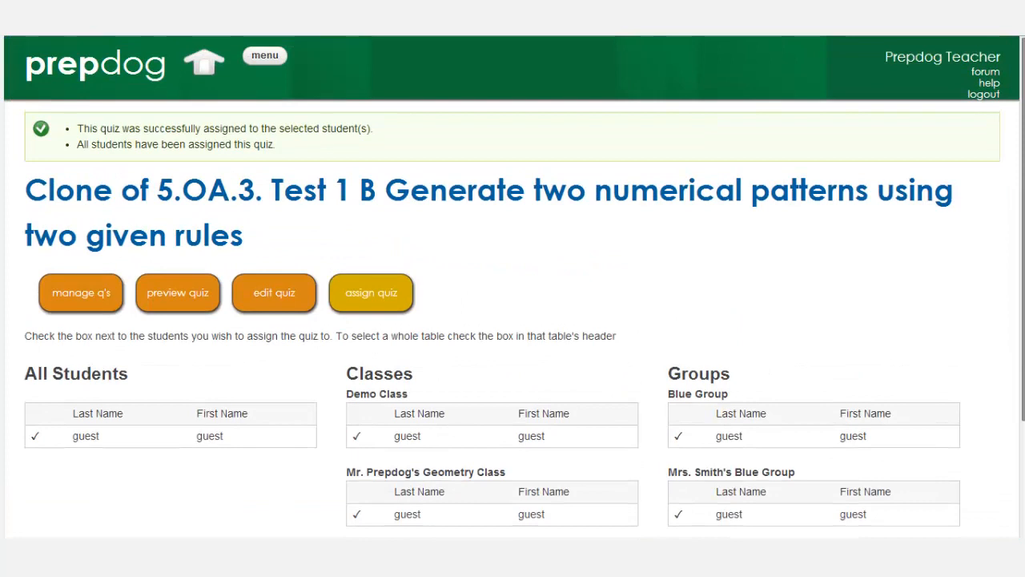
{"action": "left_click", "coordinate": [205, 67]}
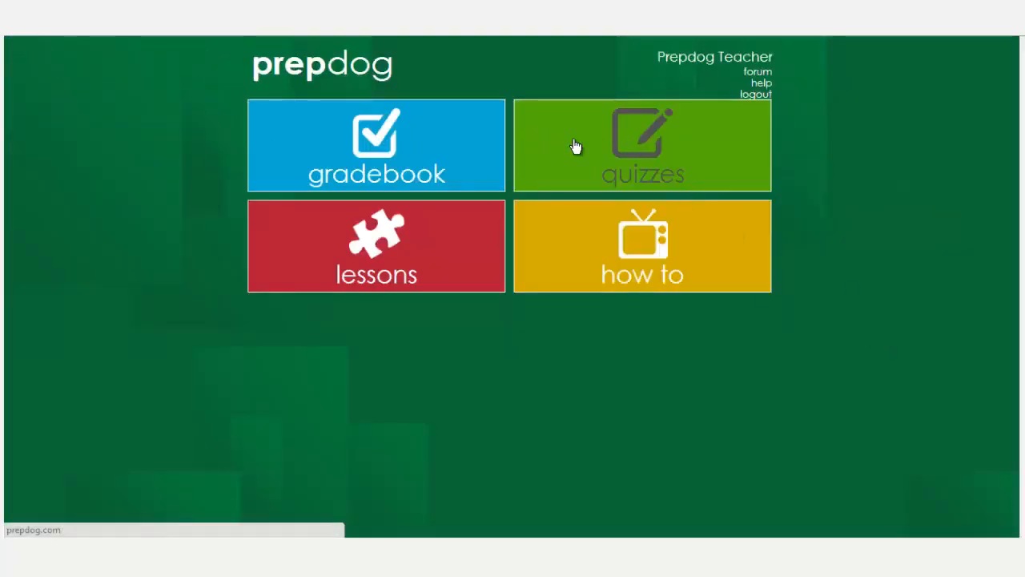
Open Gradebook's Access Grades report and scroll to the guest's seven quiz scores.
{"action": "left_click", "coordinate": [455, 162]}
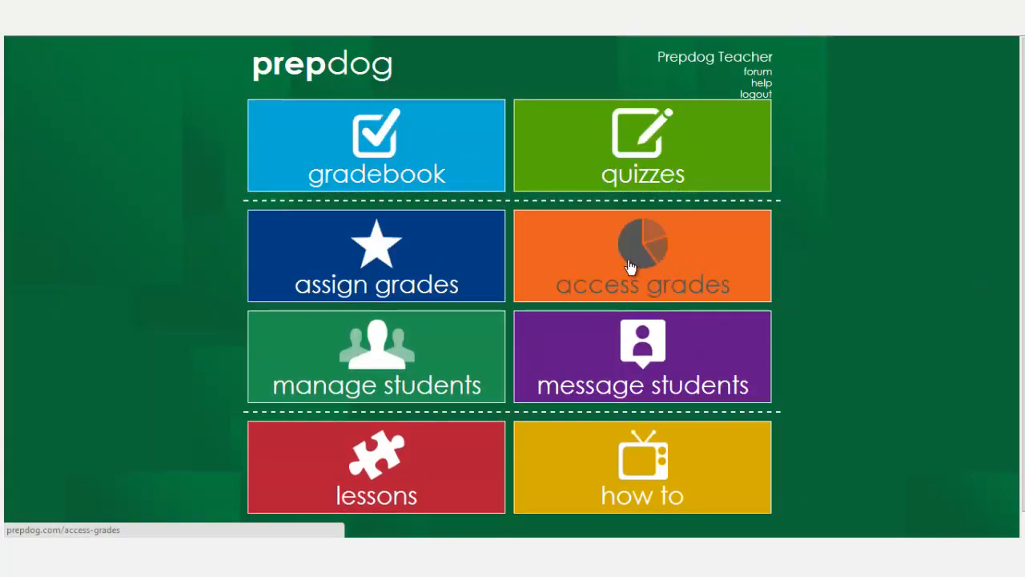
{"action": "left_click", "coordinate": [638, 264]}
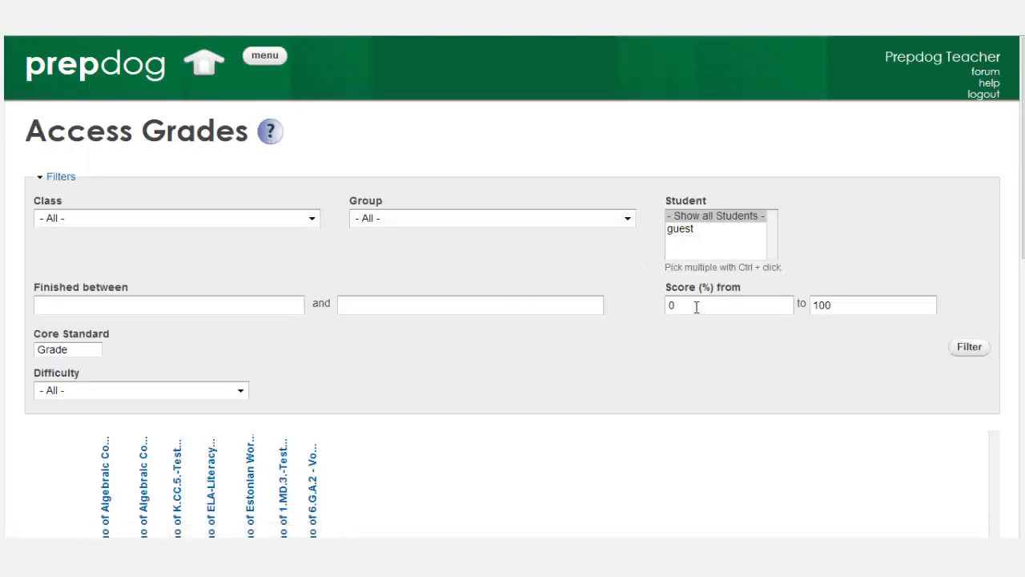
{"action": "left_click_drag", "start_coordinate": [1023, 185], "coordinate": [1023, 298]}
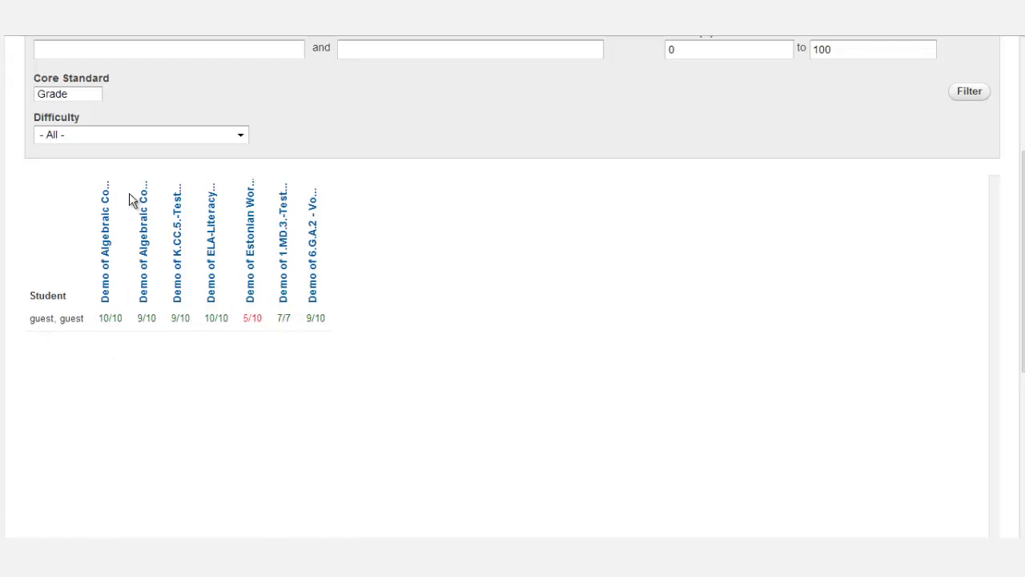
Filter Access Grades to Mrs. Smith's Class and guest, showing scores like 5/10 and 7/7.
{"action": "scroll", "coordinate": [1023, 288], "scroll_direction": "up", "scroll_amount": 2}
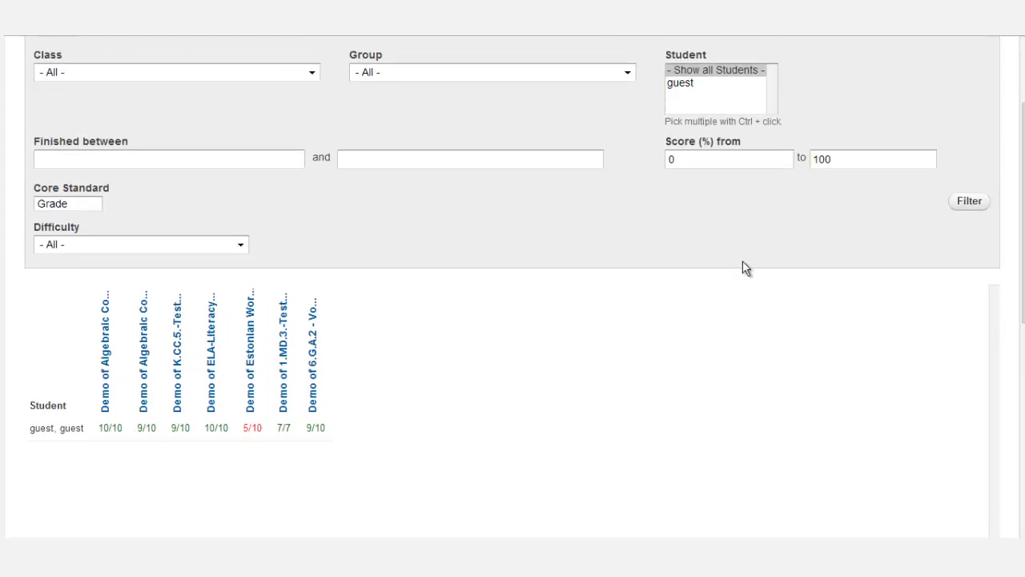
{"action": "scroll", "coordinate": [1018, 293], "scroll_direction": "up", "scroll_amount": 1}
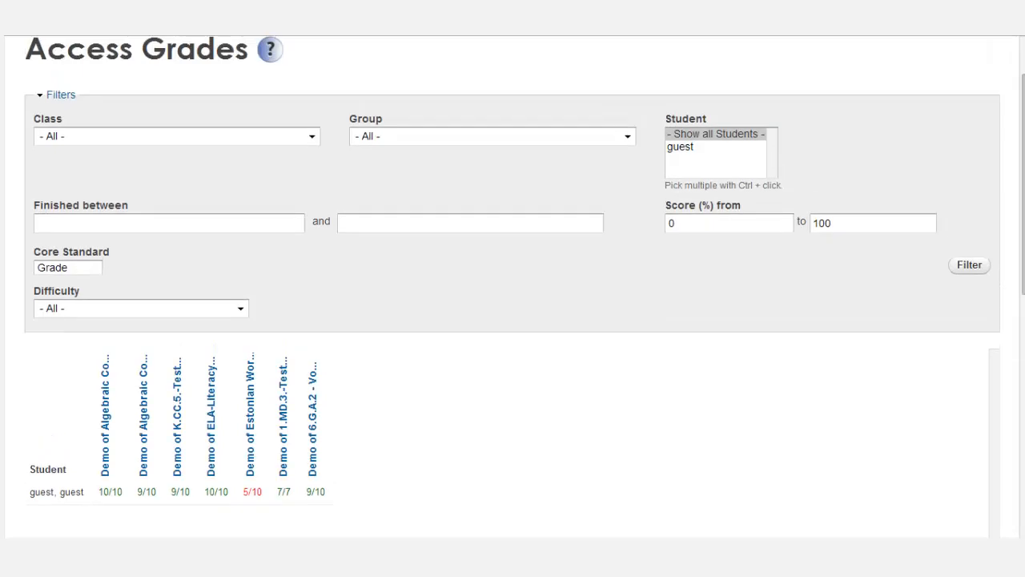
{"action": "left_click", "coordinate": [310, 138]}
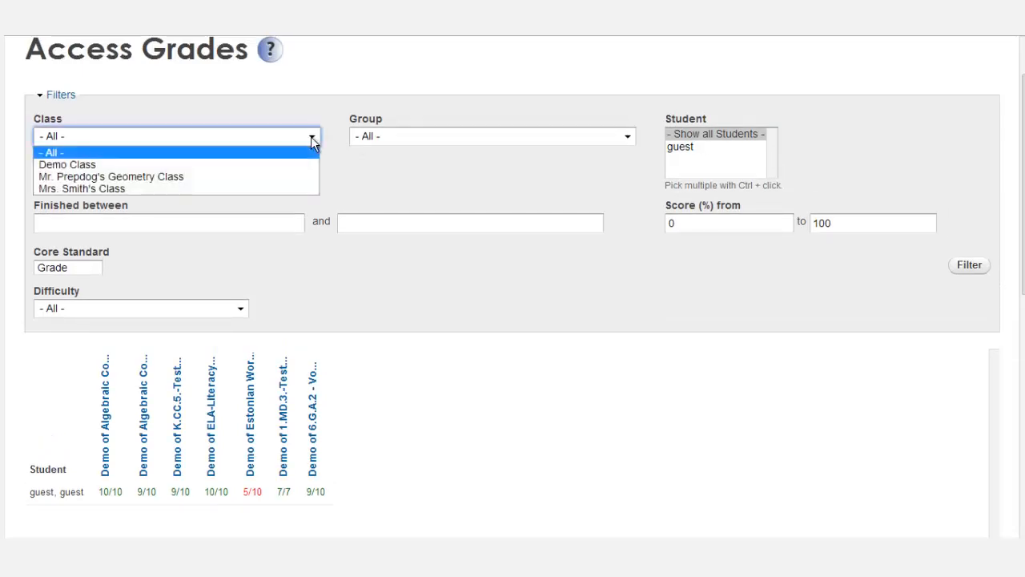
{"action": "left_click", "coordinate": [69, 188]}
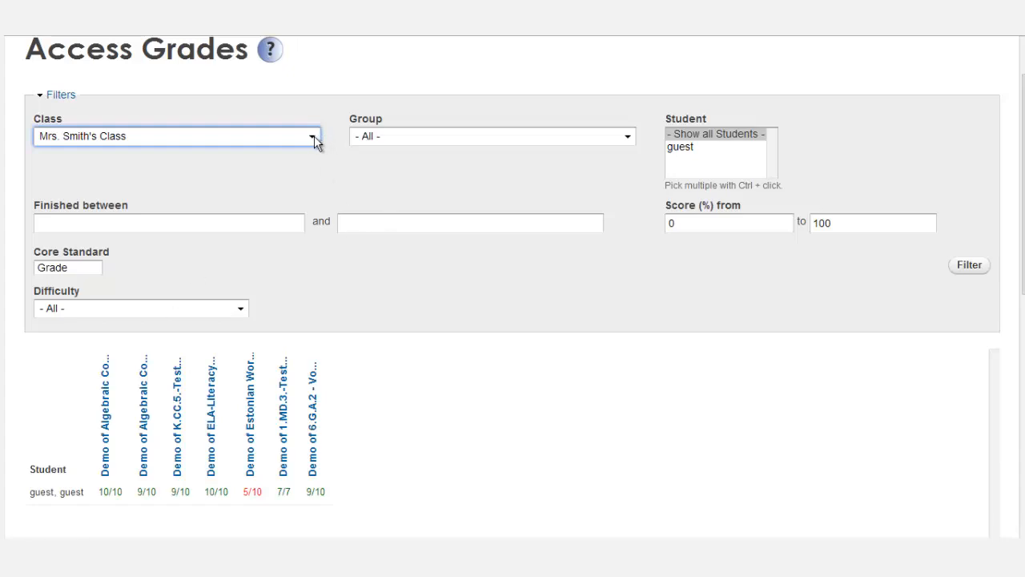
{"action": "left_click", "coordinate": [963, 266]}
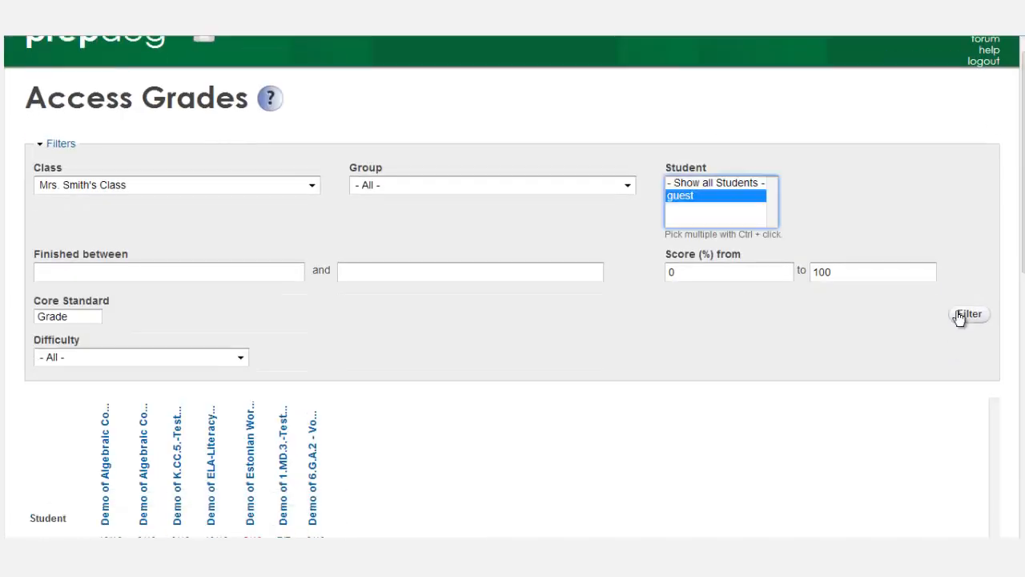
{"action": "left_click", "coordinate": [970, 315]}
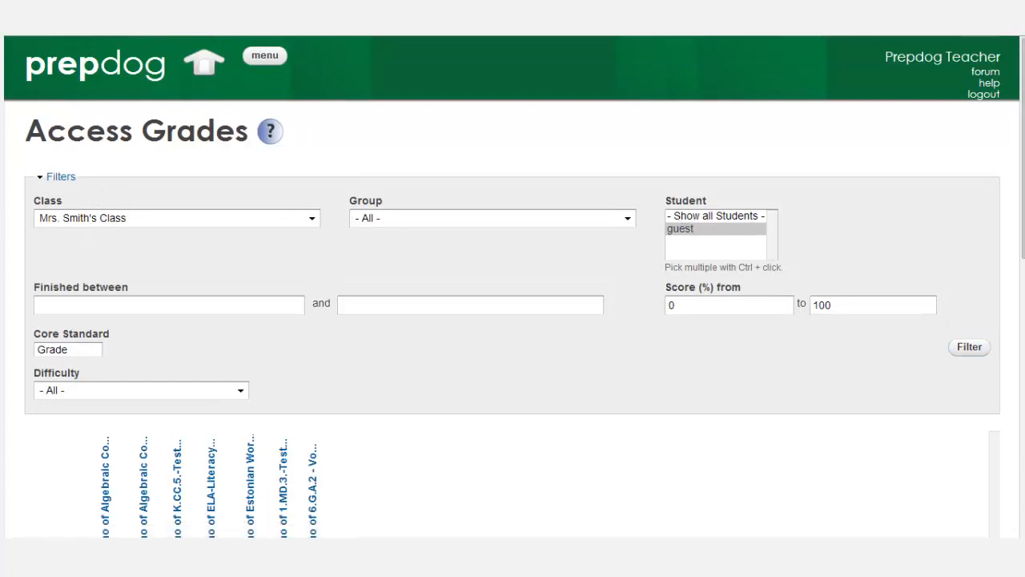
{"action": "scroll", "coordinate": [512, 240], "scroll_direction": "down", "scroll_amount": 3}
{"action": "left_click_drag", "start_coordinate": [1024, 217], "coordinate": [1023, 192]}
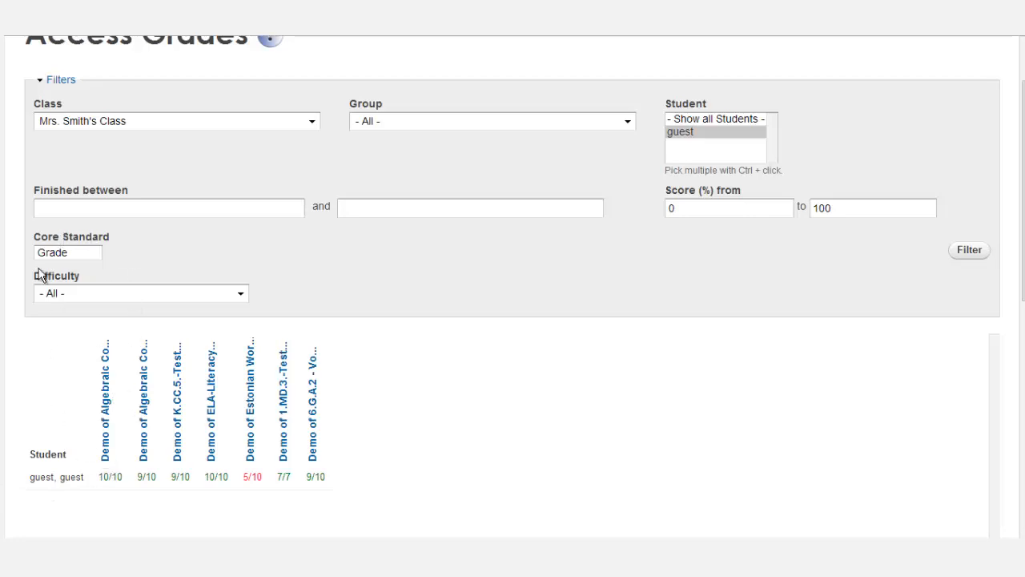
Filter grades to the Grade 5 Math core standard with all difficulties, leaving 10/10 and 9/10.
{"action": "left_click", "coordinate": [81, 252]}
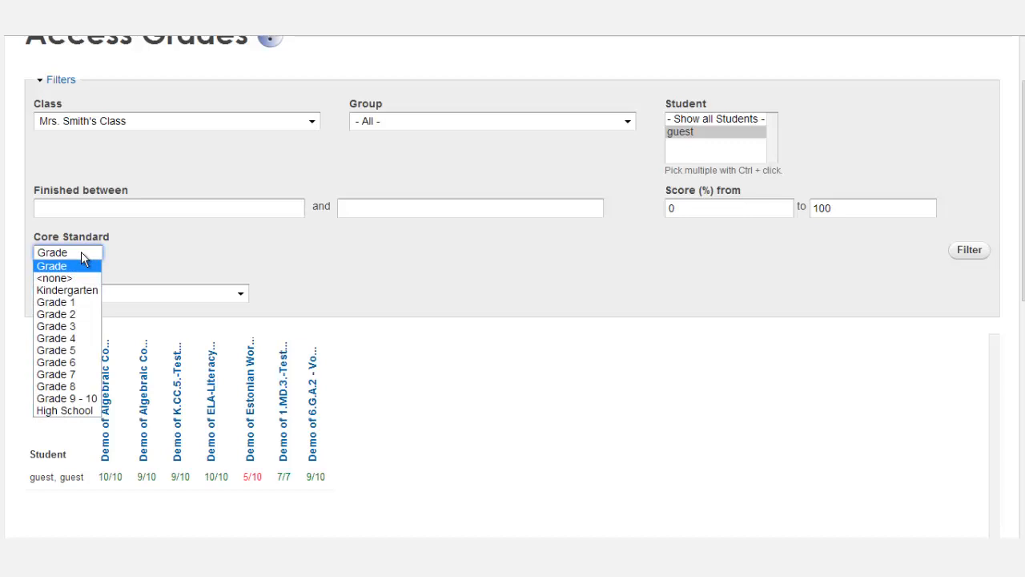
{"action": "left_click", "coordinate": [67, 352]}
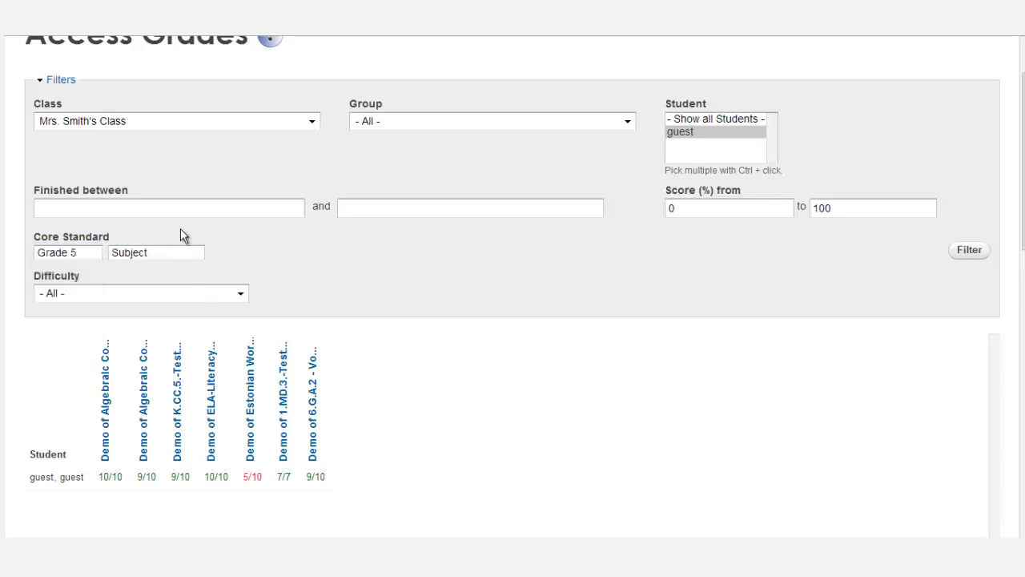
{"action": "left_click", "coordinate": [167, 252]}
{"action": "left_click", "coordinate": [140, 313]}
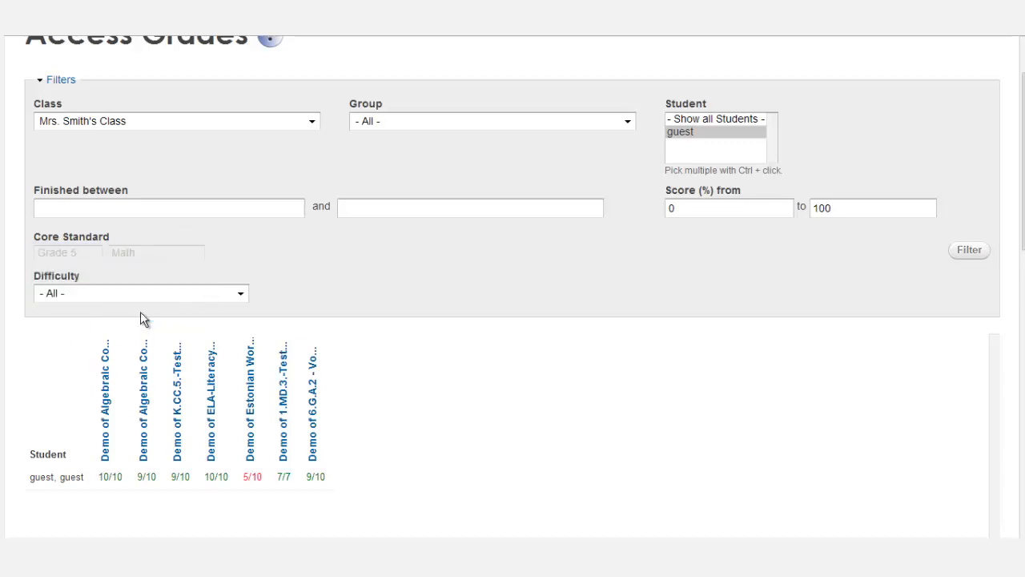
{"action": "left_click", "coordinate": [974, 255]}
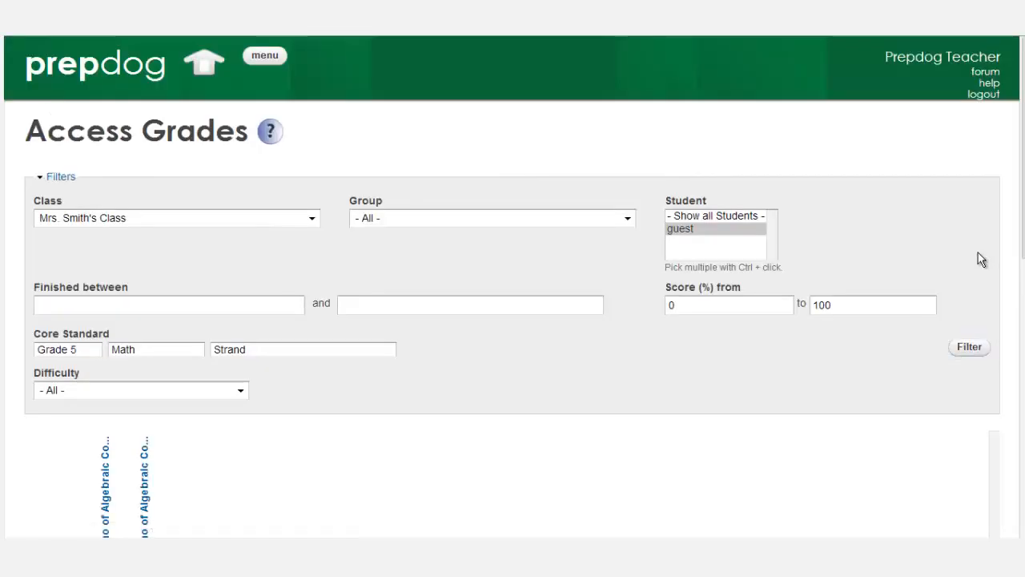
{"action": "scroll", "coordinate": [1016, 244], "scroll_direction": "down", "scroll_amount": 3}
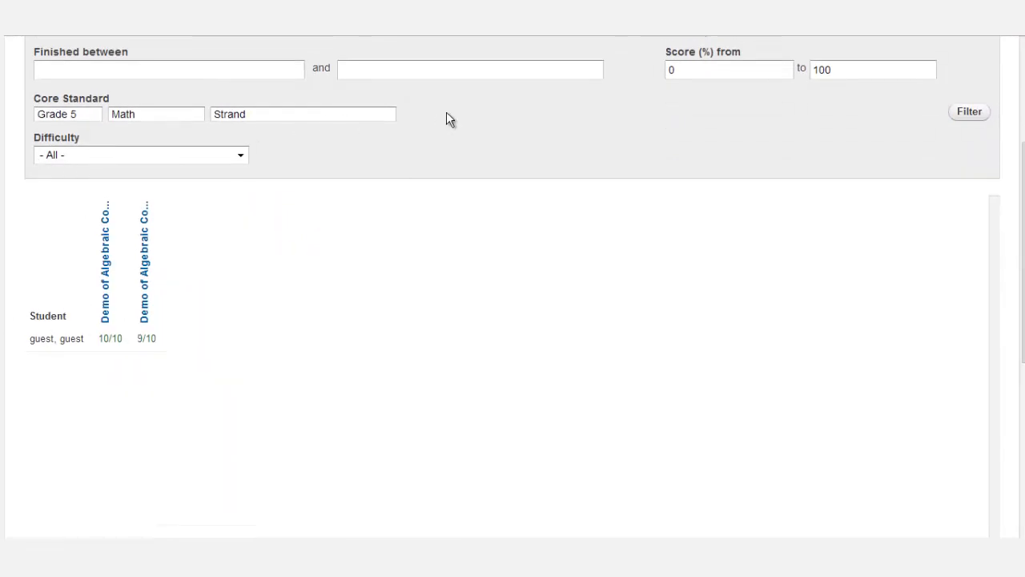
{"action": "left_click", "coordinate": [241, 159]}
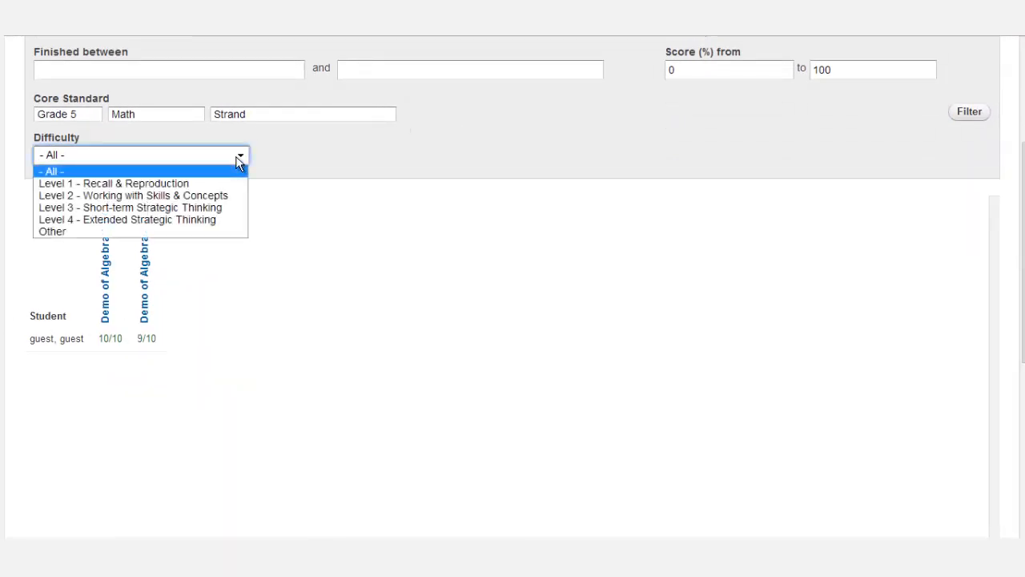
{"action": "left_click", "coordinate": [812, 160]}
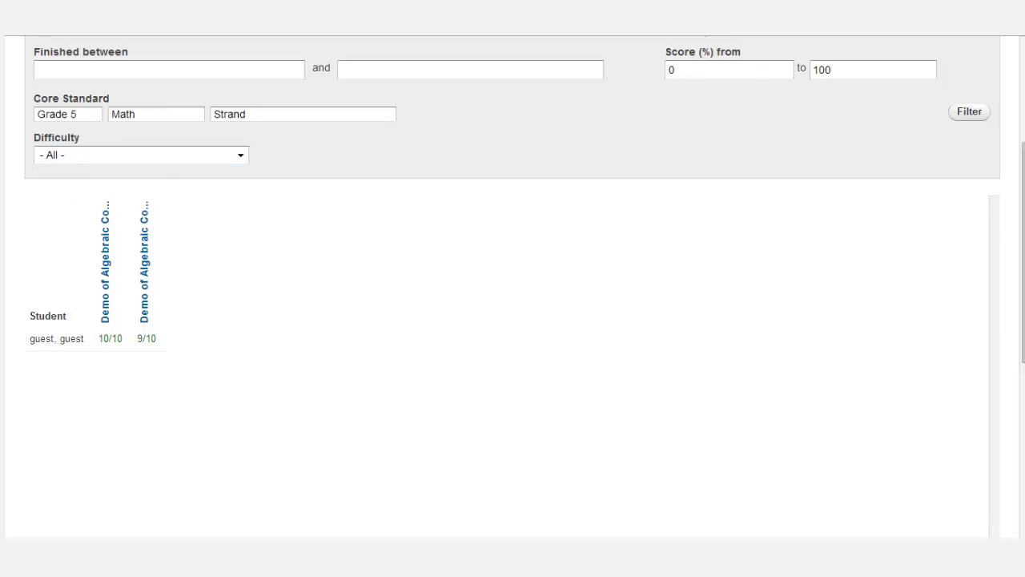
{"action": "left_click_drag", "start_coordinate": [1022, 264], "coordinate": [1022, 191]}
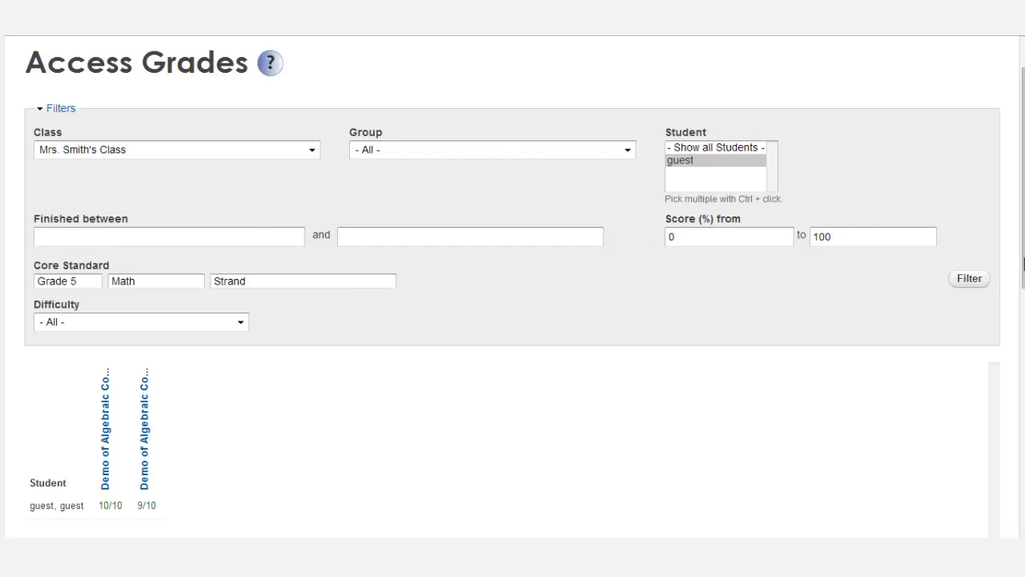
{"action": "scroll", "coordinate": [1023, 245], "scroll_direction": "down", "scroll_amount": 7}
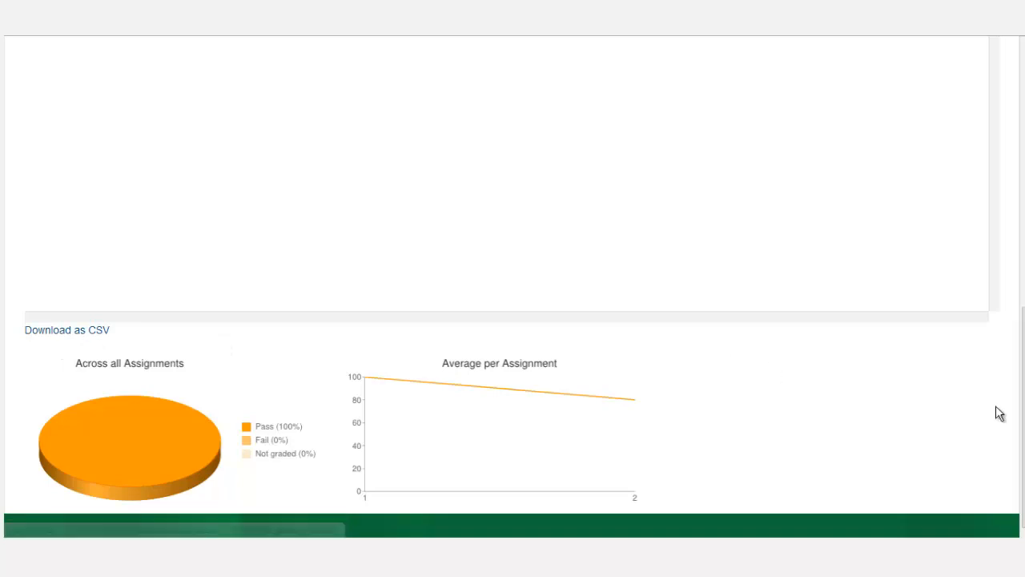
{"action": "left_click_drag", "start_coordinate": [1024, 409], "coordinate": [1024, 136]}
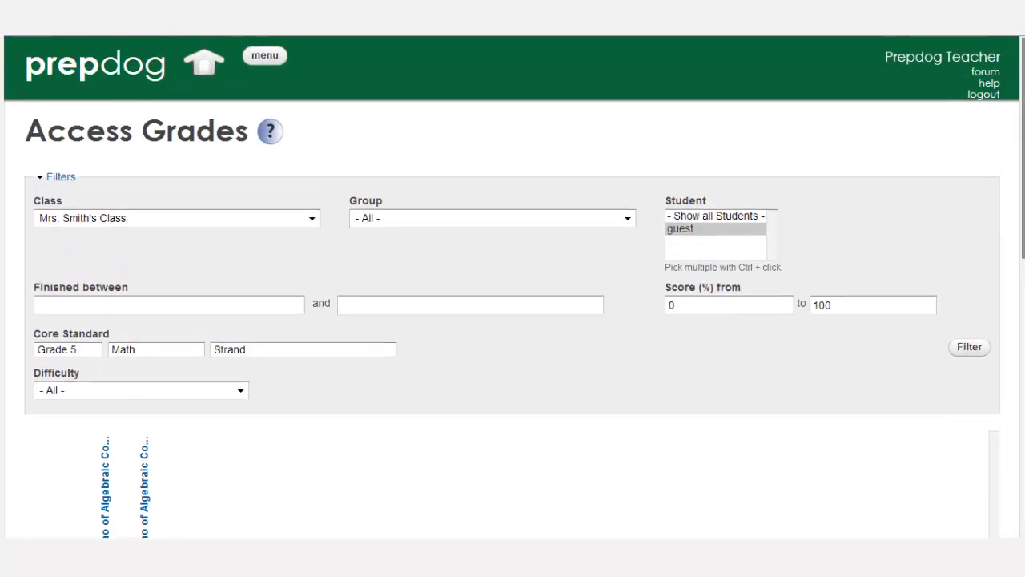
From the home portal, open a blank Create Quiz form under quizzes.
{"action": "left_click", "coordinate": [199, 72]}
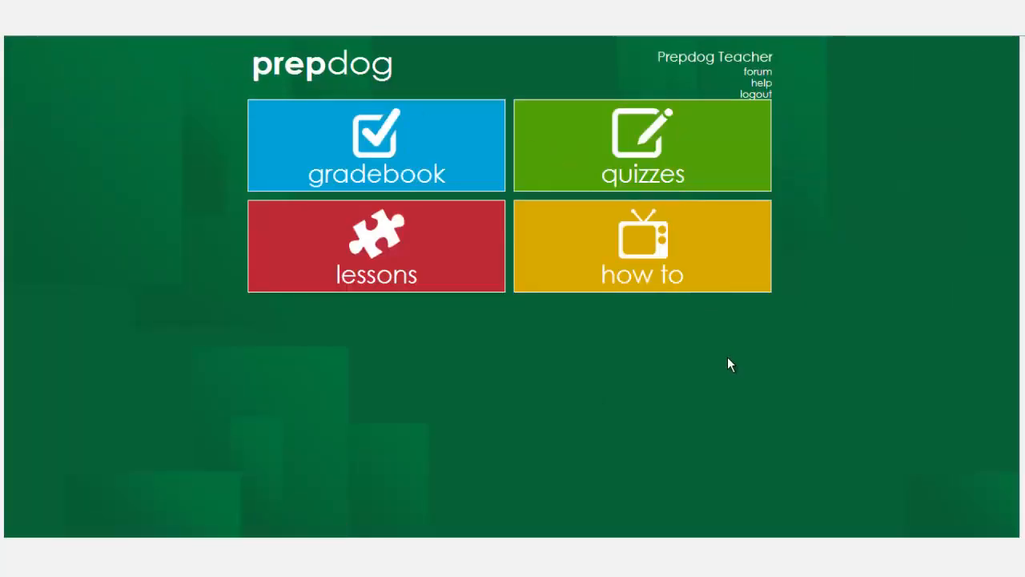
{"action": "left_click", "coordinate": [574, 161]}
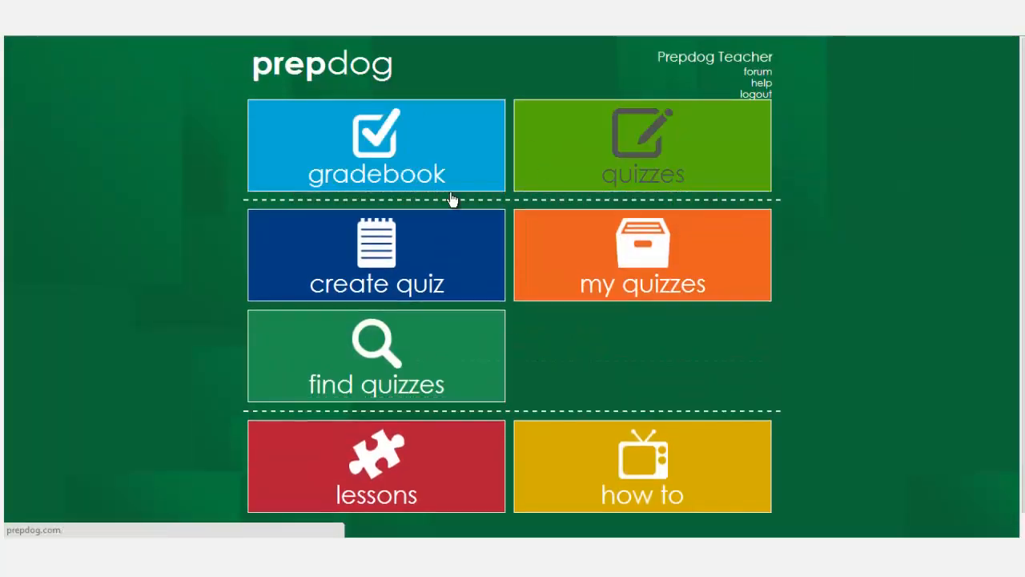
{"action": "left_click", "coordinate": [347, 265]}
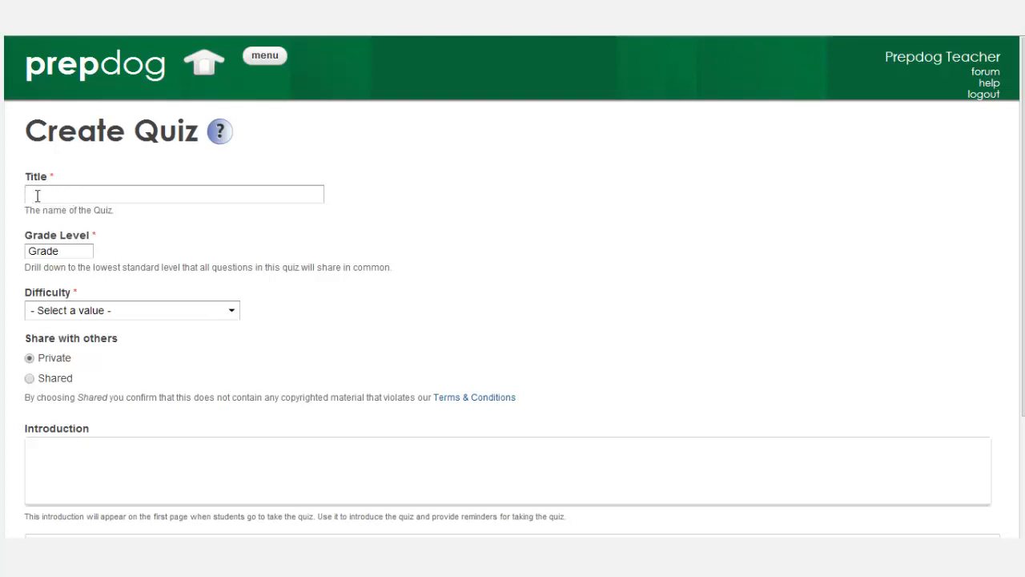
Set the quiz to Grade 5 Math, Number and Operations–Fractions, multiply-and-divide fractions anchor standard.
{"action": "left_click", "coordinate": [68, 247]}
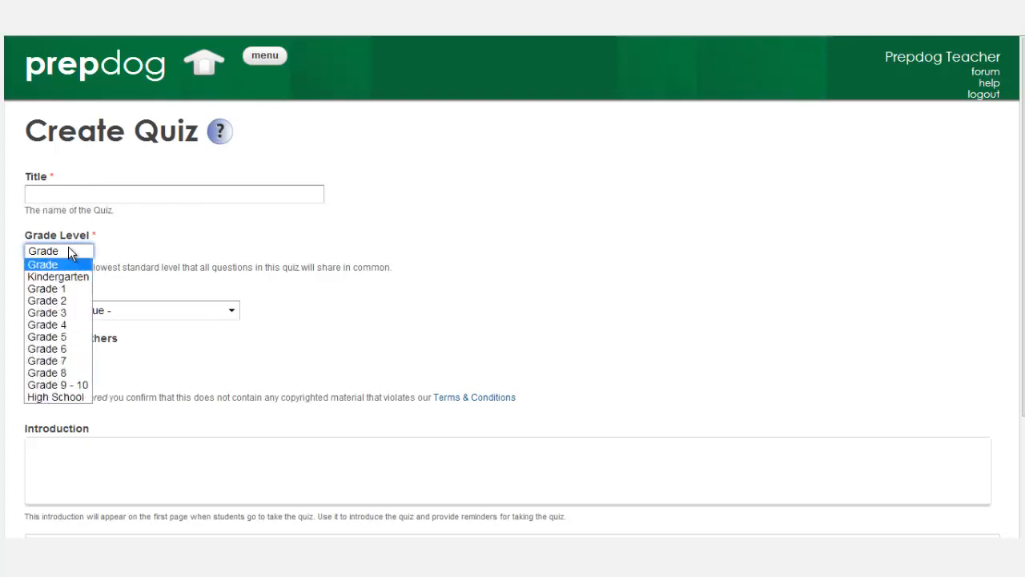
{"action": "left_click", "coordinate": [54, 336]}
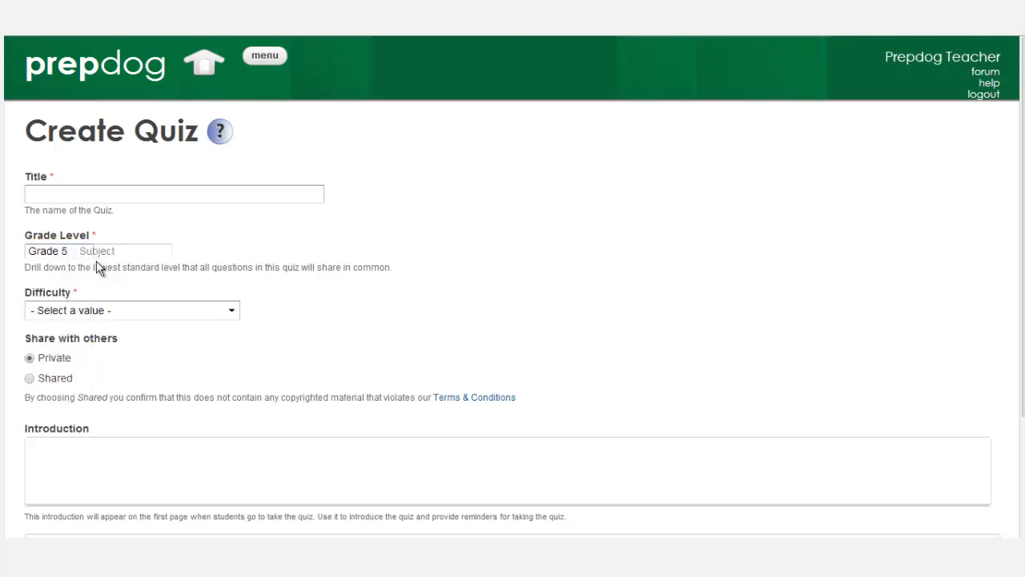
{"action": "left_click", "coordinate": [137, 252]}
{"action": "left_click", "coordinate": [117, 313]}
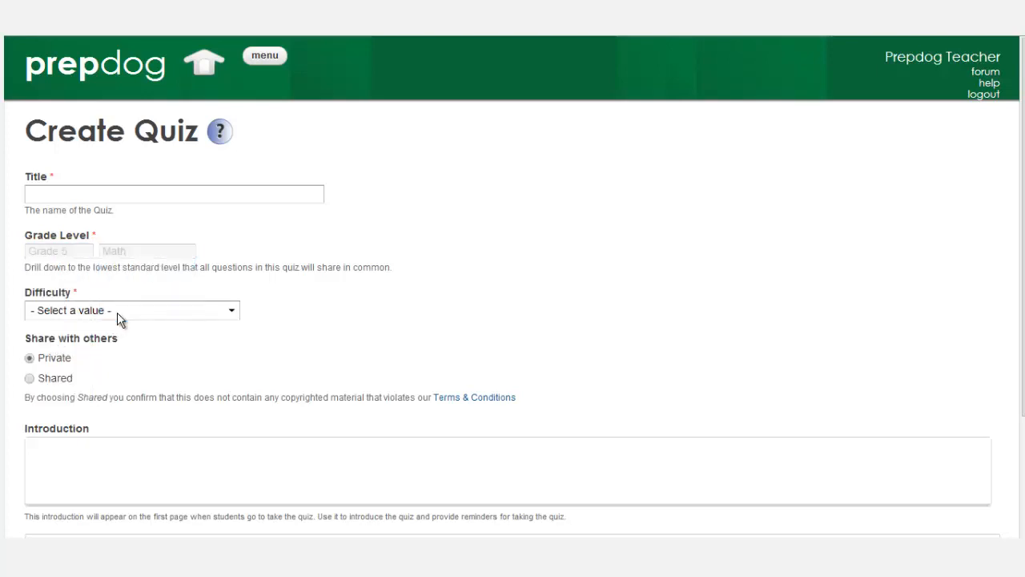
{"action": "left_click", "coordinate": [269, 252]}
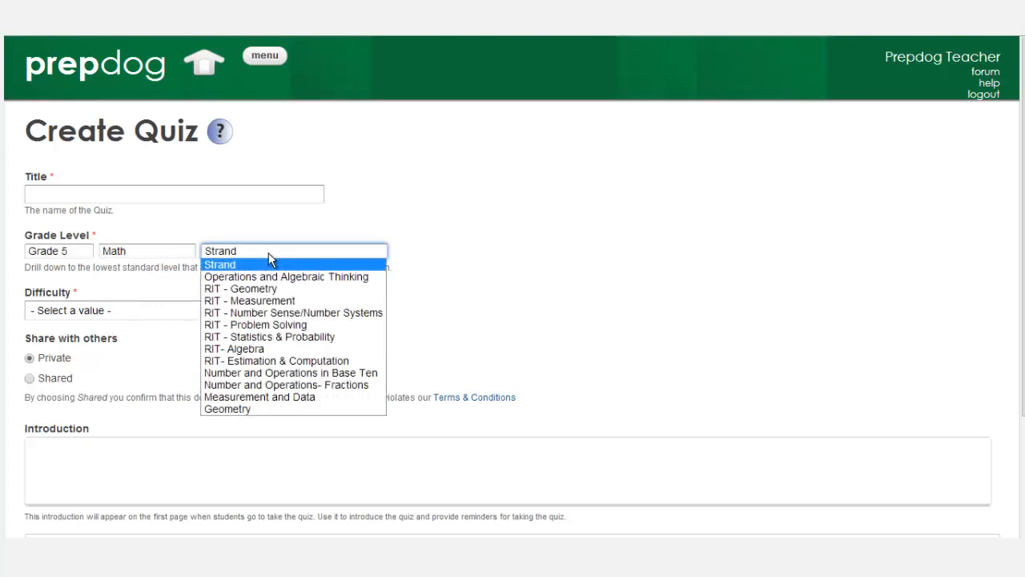
{"action": "left_click", "coordinate": [262, 387]}
{"action": "left_click", "coordinate": [453, 253]}
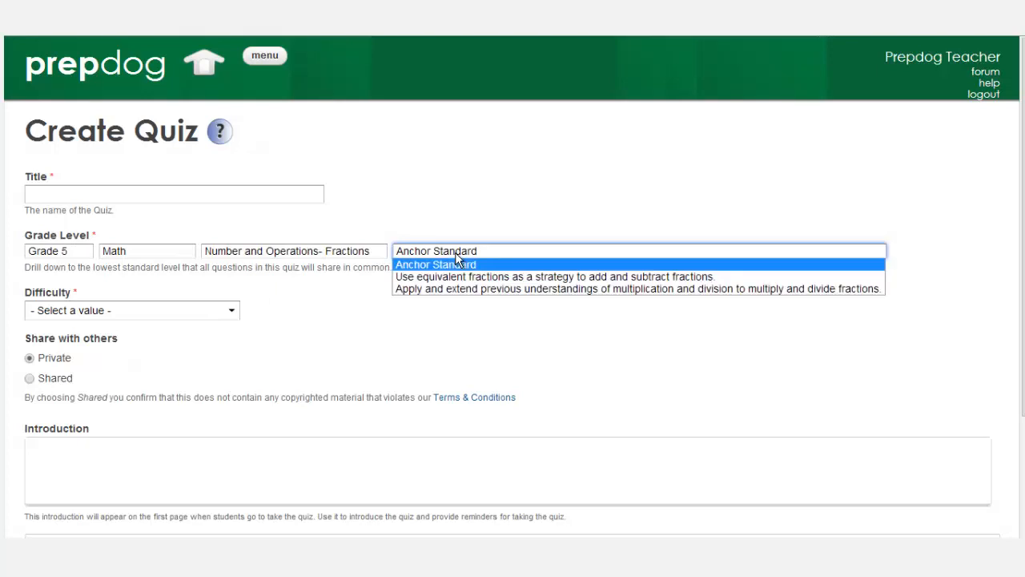
{"action": "left_click", "coordinate": [454, 289]}
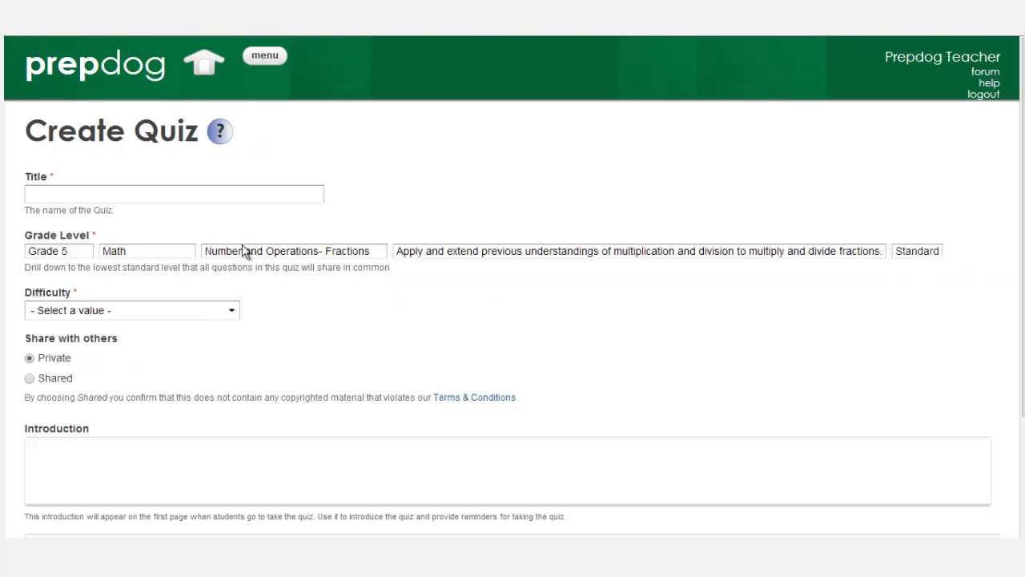
Leave Difficulty unset and choose standard 5.NF.B.3 instead of 5.NF.B.4.
{"action": "left_click", "coordinate": [230, 310]}
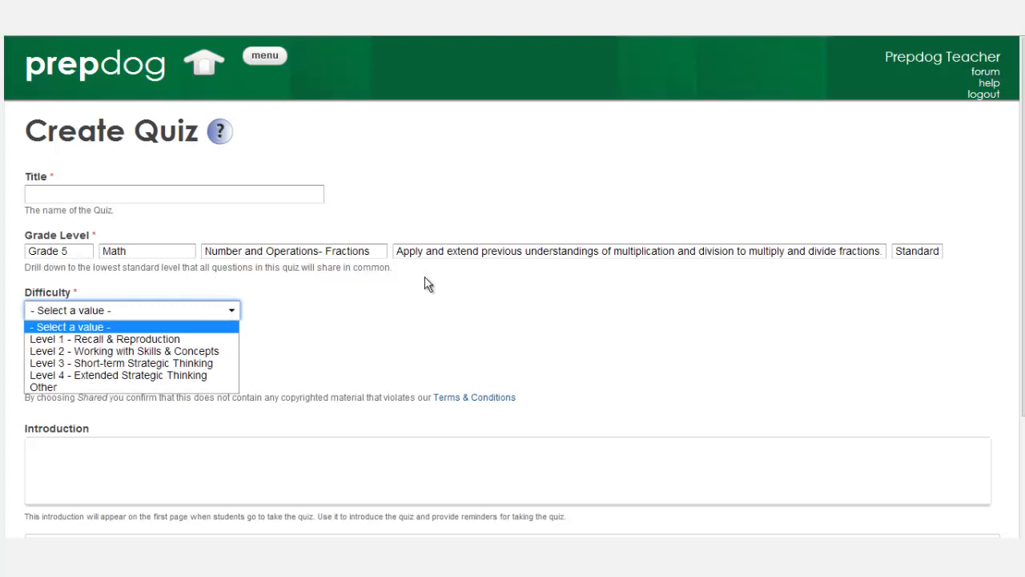
{"action": "left_click", "coordinate": [96, 339]}
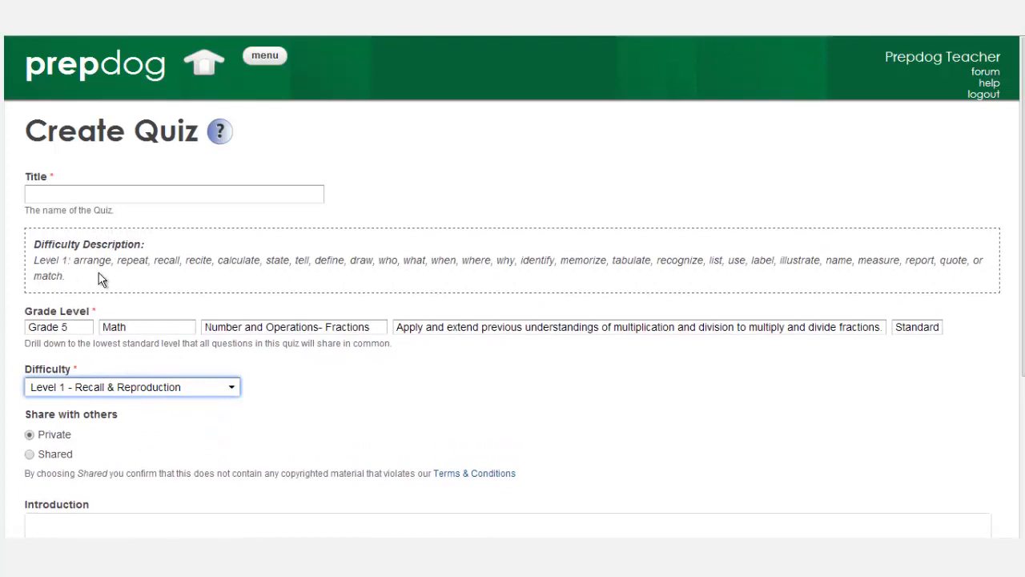
{"action": "left_click", "coordinate": [233, 391]}
{"action": "left_click", "coordinate": [49, 402]}
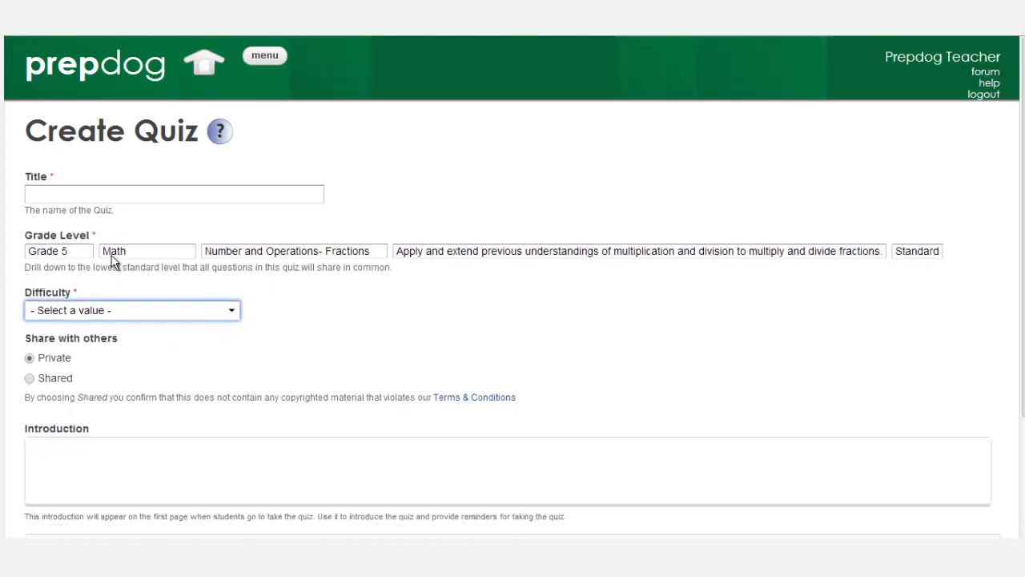
{"action": "left_click", "coordinate": [920, 253]}
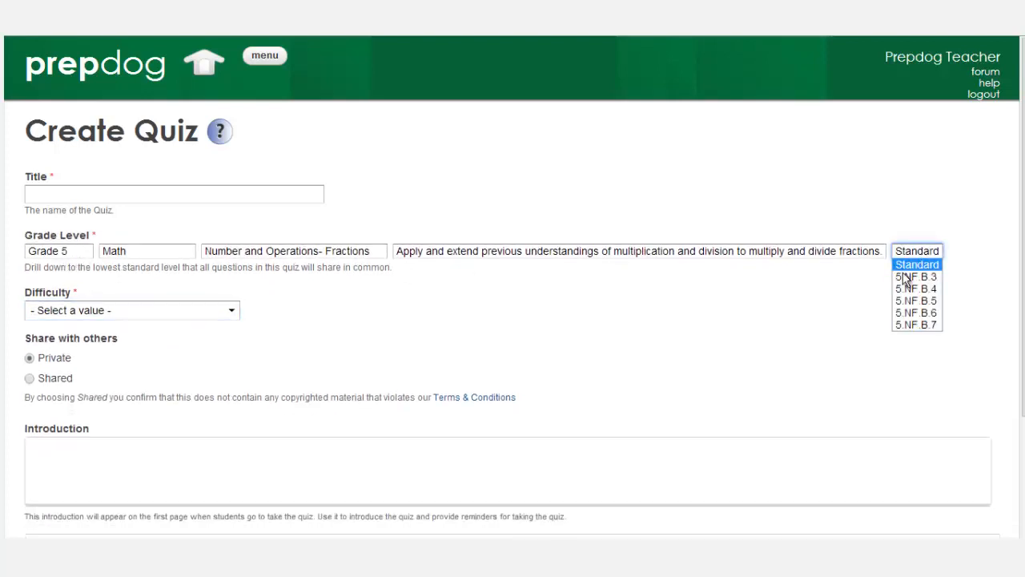
{"action": "left_click", "coordinate": [902, 285]}
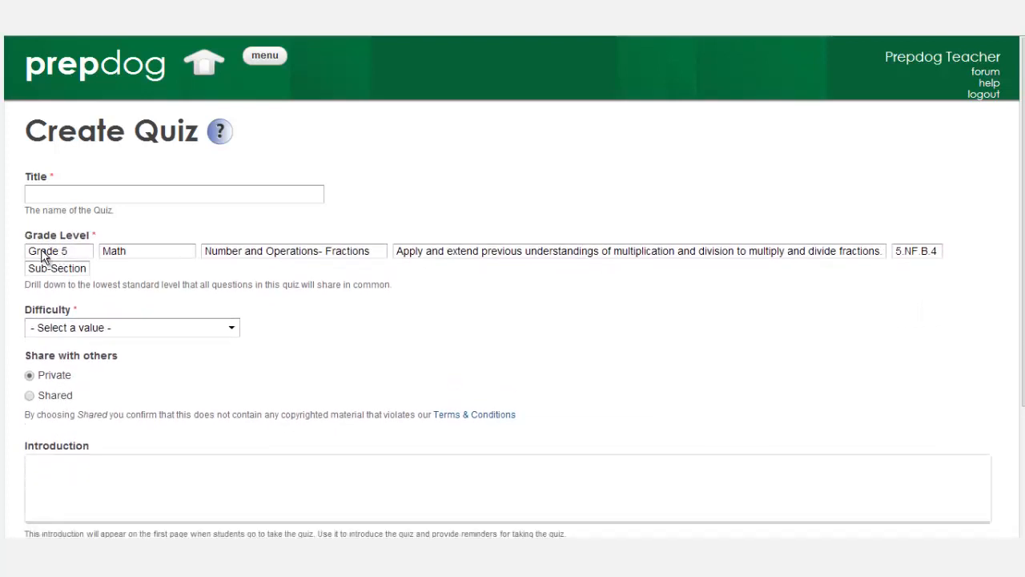
{"action": "left_click", "coordinate": [935, 251]}
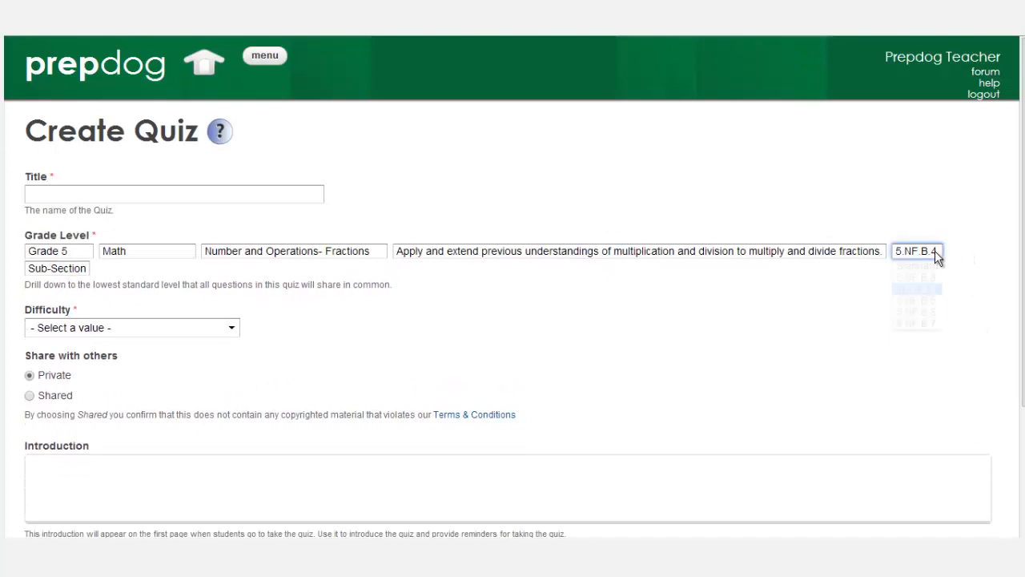
{"action": "left_click", "coordinate": [921, 274]}
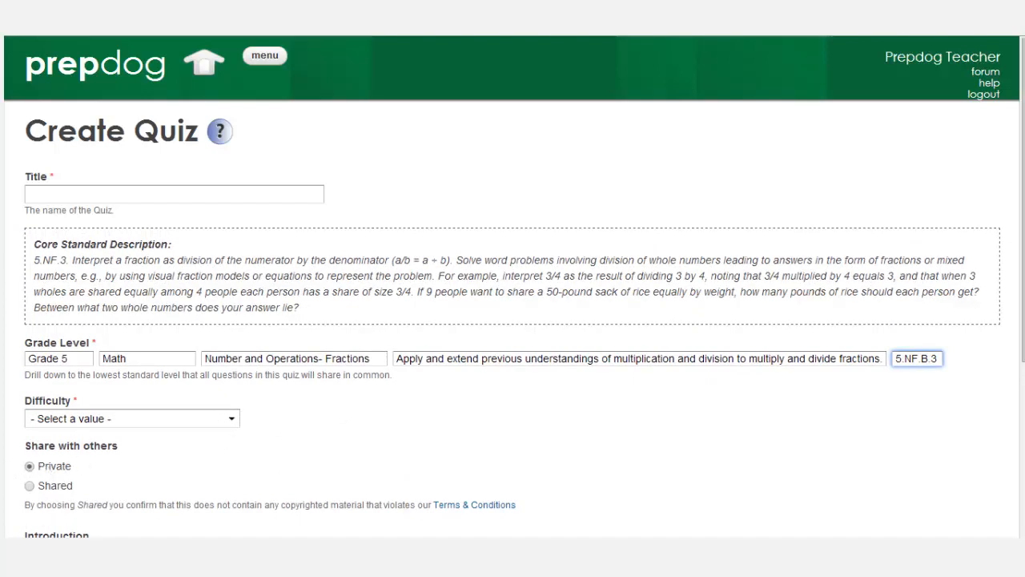
Title the new quiz 'Demo' and save it.
{"action": "scroll", "coordinate": [513, 287], "scroll_direction": "down", "scroll_amount": 1}
{"action": "scroll", "coordinate": [169, 315], "scroll_direction": "down", "scroll_amount": 1}
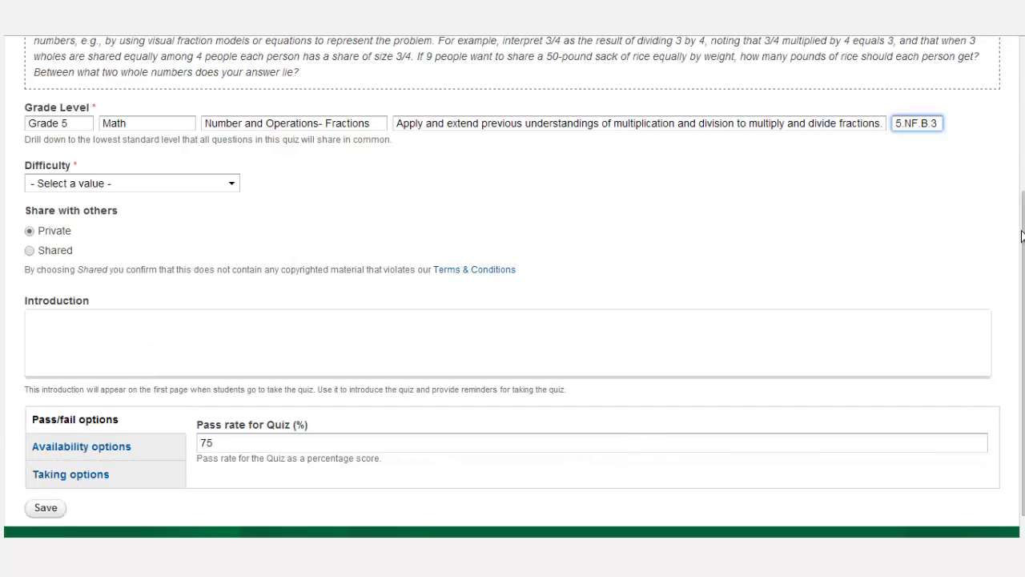
{"action": "left_click_drag", "start_coordinate": [1022, 258], "coordinate": [1022, 105]}
{"action": "left_click", "coordinate": [51, 194]}
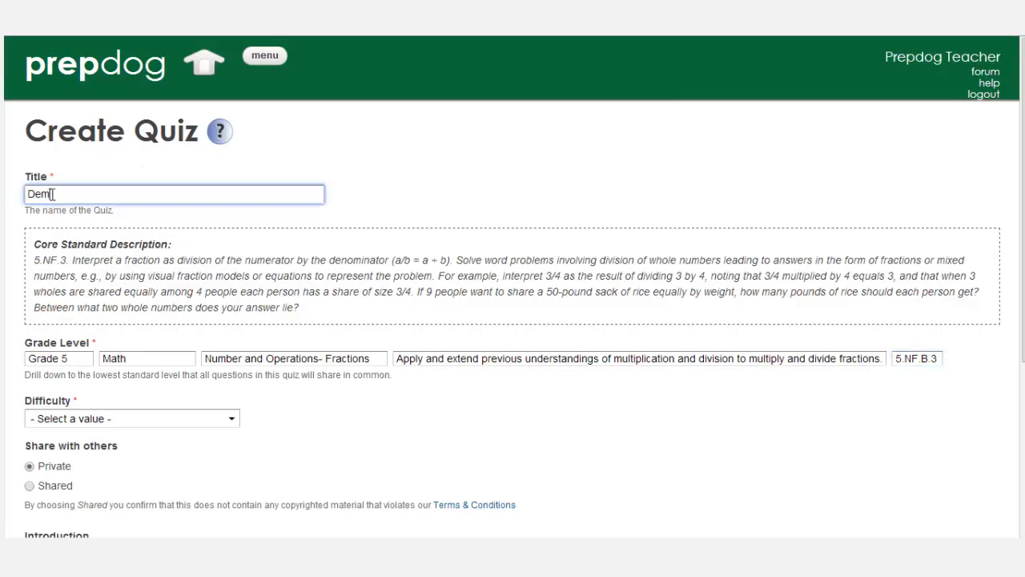
{"action": "type", "text": "Demo"}
{"action": "left_click_drag", "start_coordinate": [1022, 164], "coordinate": [1022, 339]}
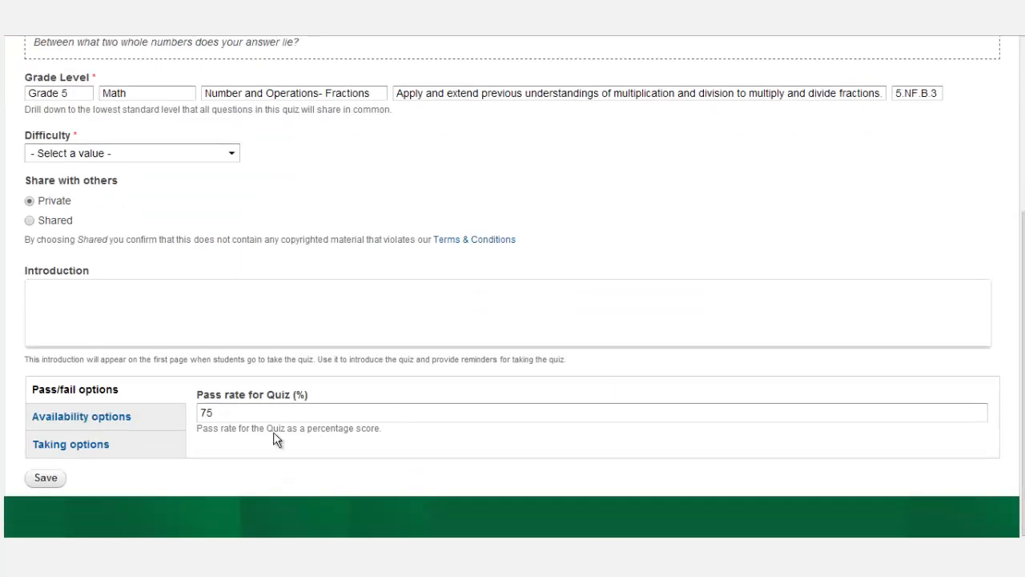
{"action": "left_click", "coordinate": [47, 477]}
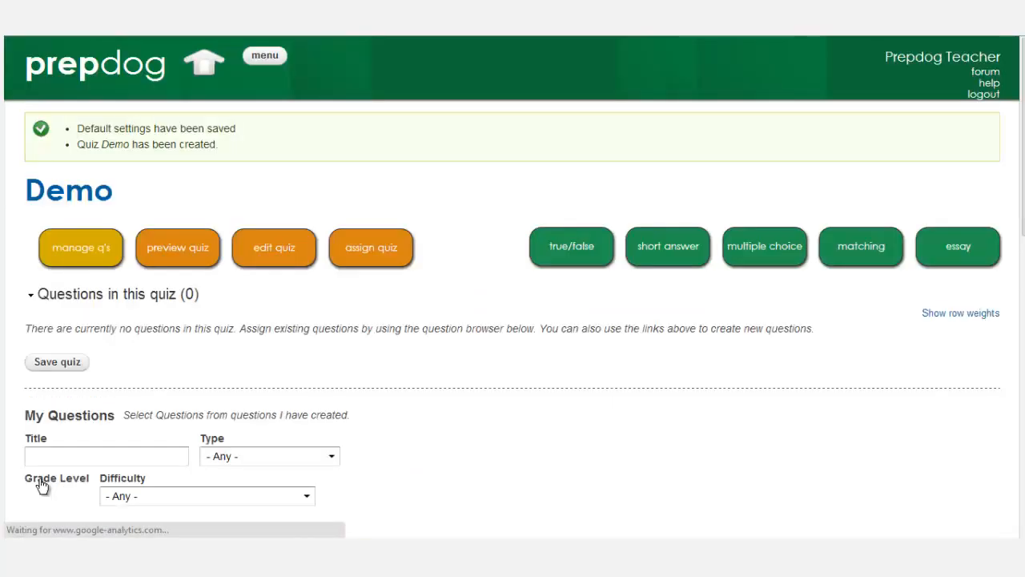
{"action": "scroll", "coordinate": [560, 240], "scroll_direction": "down", "scroll_amount": 1}
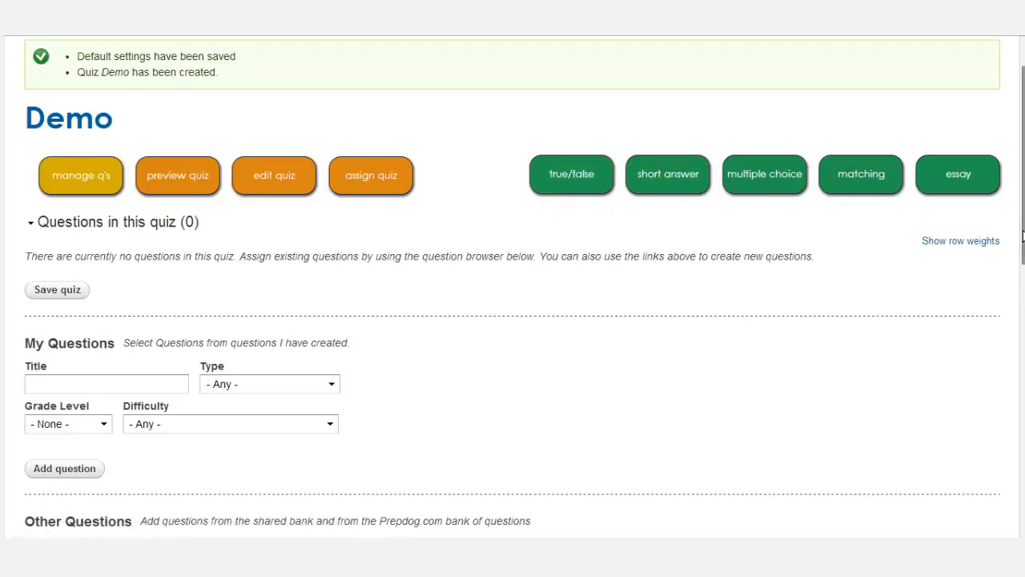
{"action": "scroll", "coordinate": [993, 212], "scroll_direction": "down", "scroll_amount": 2}
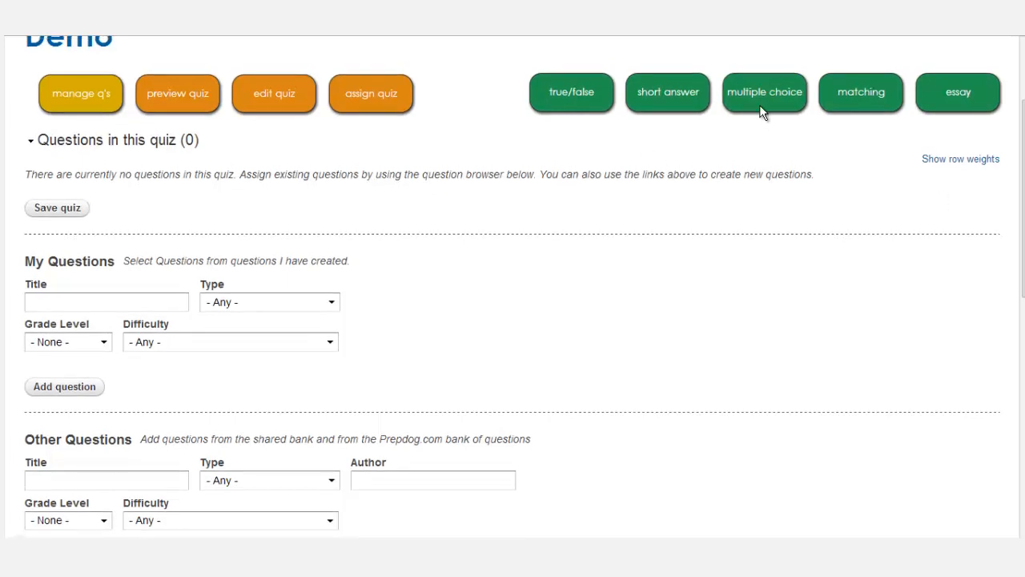
{"action": "scroll", "coordinate": [1007, 253], "scroll_direction": "down", "scroll_amount": 3}
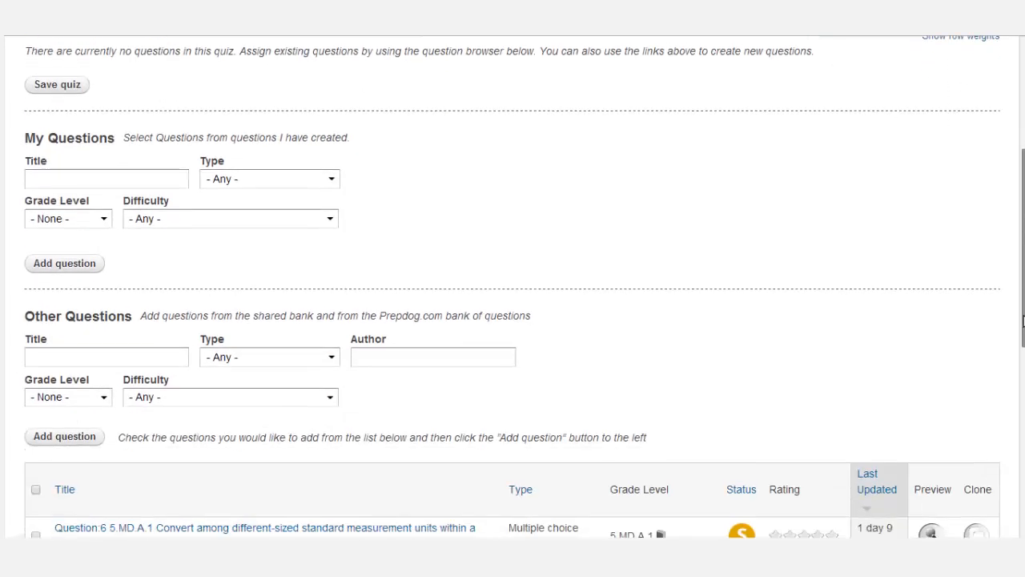
{"action": "scroll", "coordinate": [1004, 424], "scroll_direction": "down", "scroll_amount": 8}
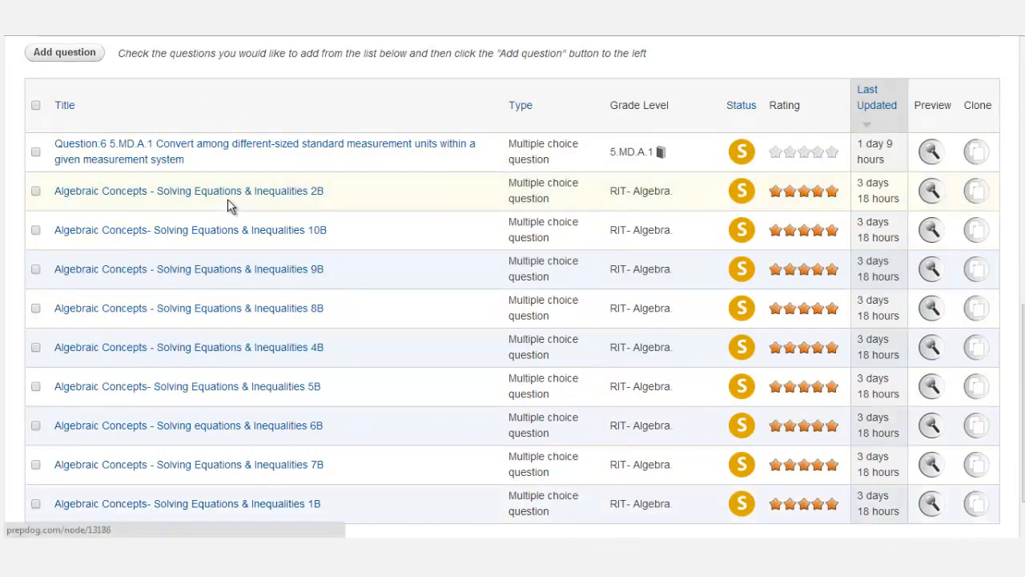
{"action": "left_click_drag", "start_coordinate": [1023, 357], "coordinate": [1023, 244]}
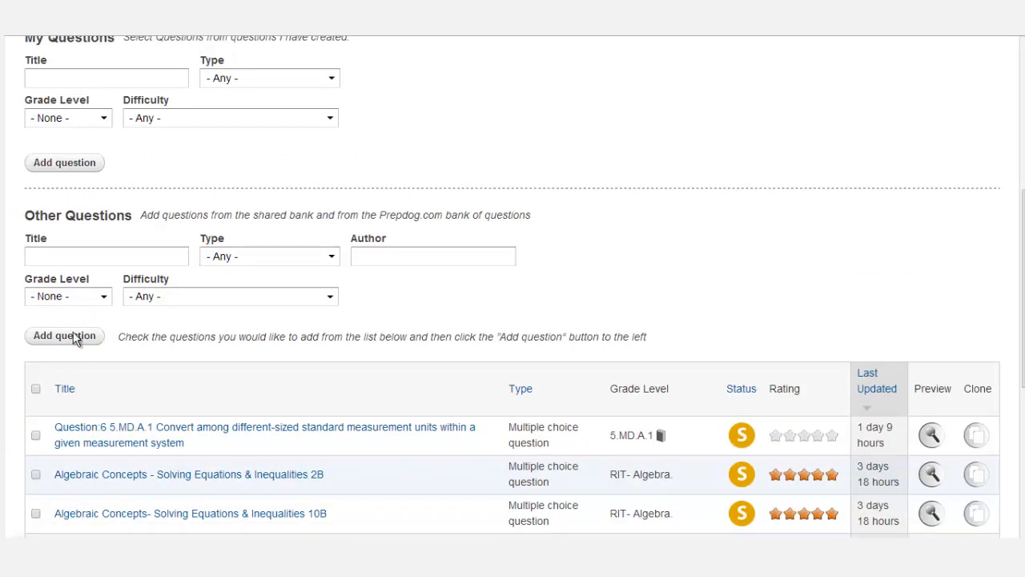
{"action": "mouse_move", "coordinate": [1023, 271]}
{"action": "left_mouse_down"}
{"action": "mouse_move", "coordinate": [1023, 219]}
{"action": "mouse_move", "coordinate": [1023, 261]}
{"action": "left_mouse_up"}
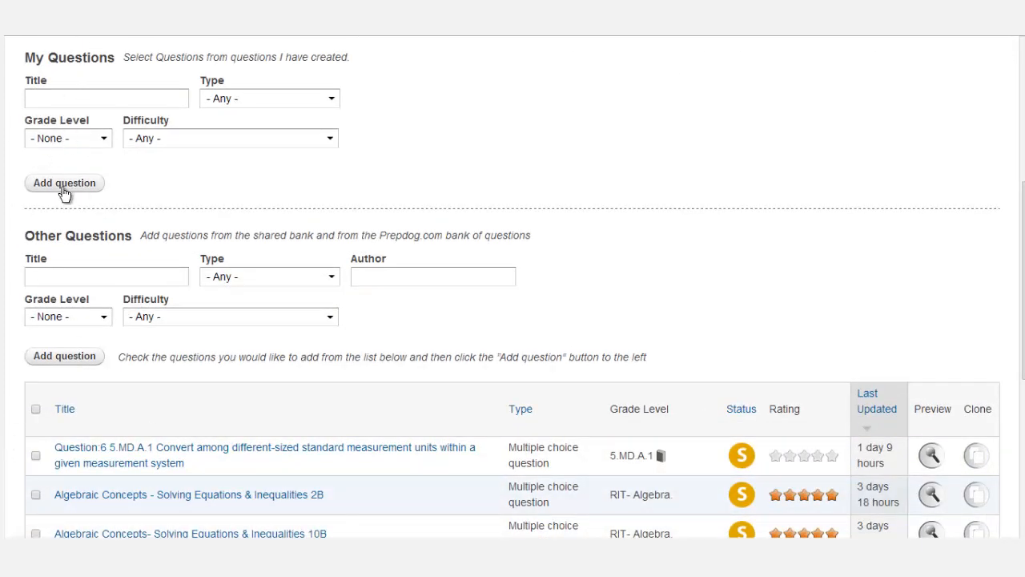
{"action": "left_click_drag", "start_coordinate": [1023, 264], "coordinate": [1023, 149]}
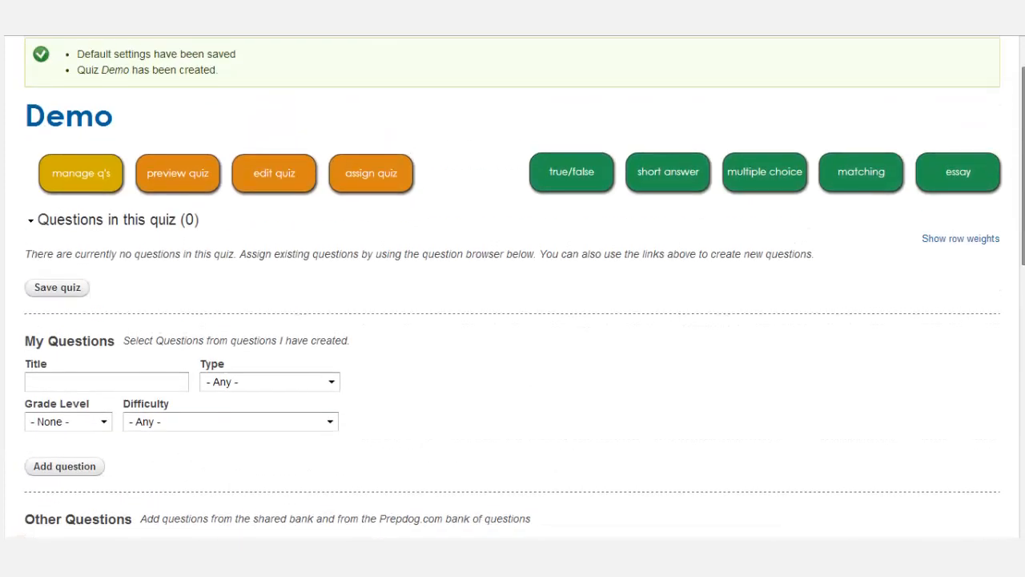
Start a new multiple-choice question, continue to step 2, and set the Video & Audio attachment to audio.
{"action": "left_click", "coordinate": [765, 168]}
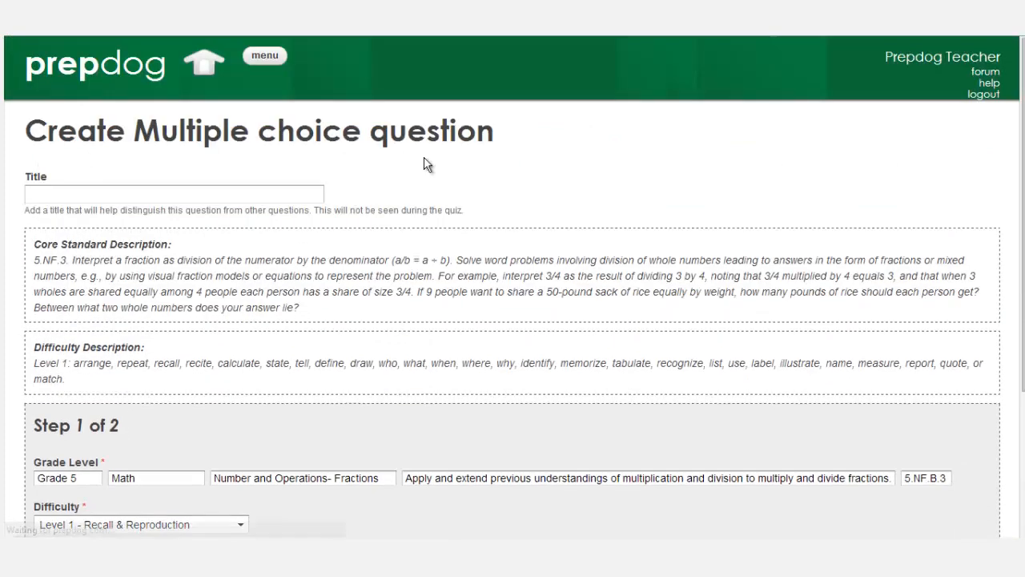
{"action": "left_click", "coordinate": [60, 195]}
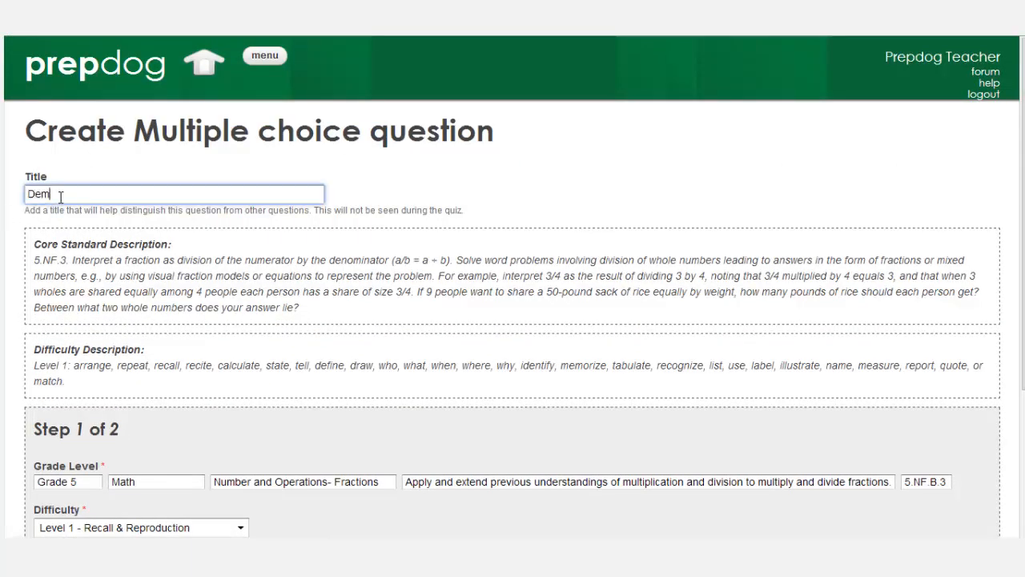
{"action": "scroll", "coordinate": [661, 385], "scroll_direction": "down", "scroll_amount": 3}
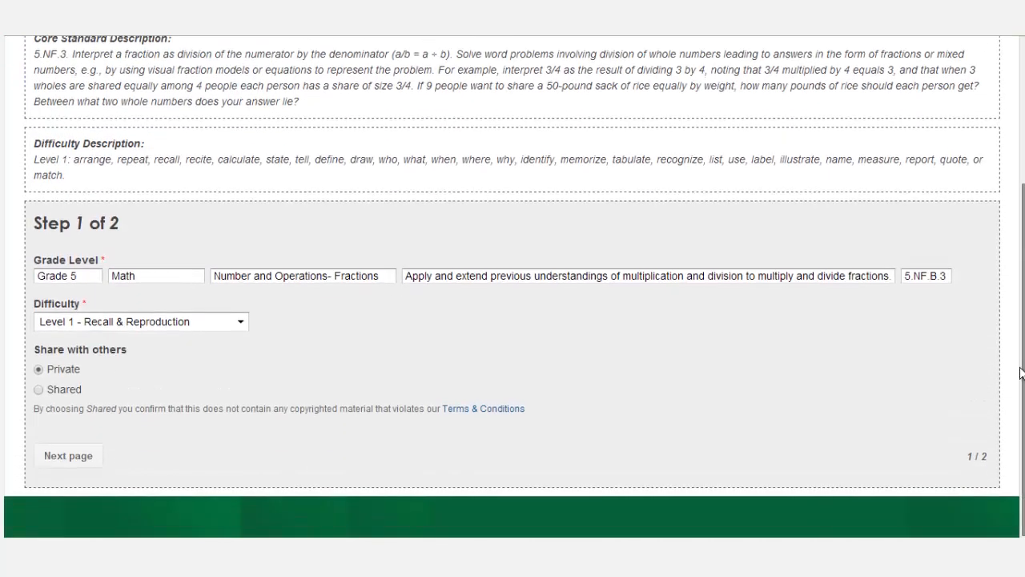
{"action": "left_click", "coordinate": [69, 457]}
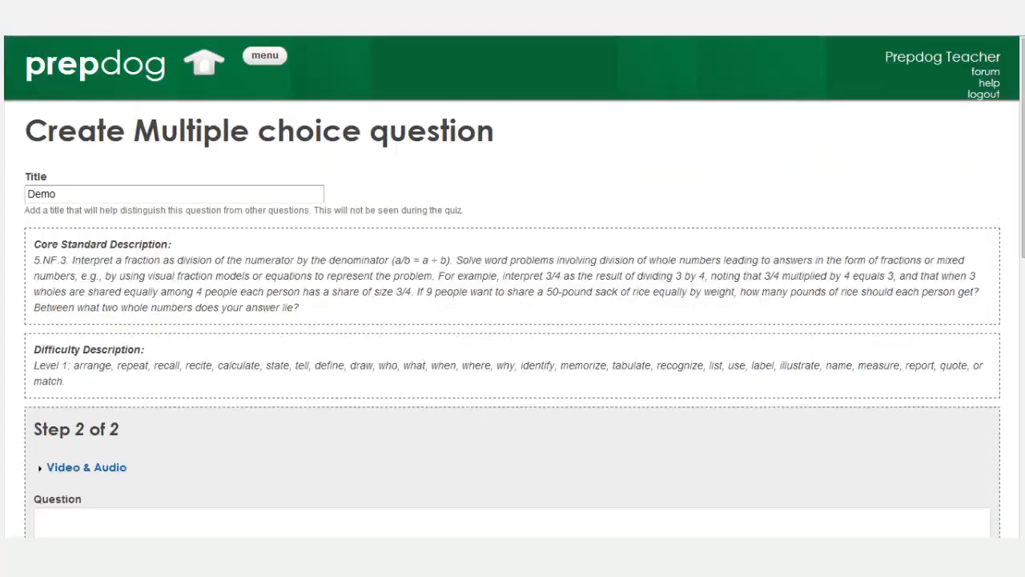
{"action": "left_click_drag", "start_coordinate": [1016, 225], "coordinate": [1015, 286]}
{"action": "scroll", "coordinate": [1016, 287], "scroll_direction": "down", "scroll_amount": 2}
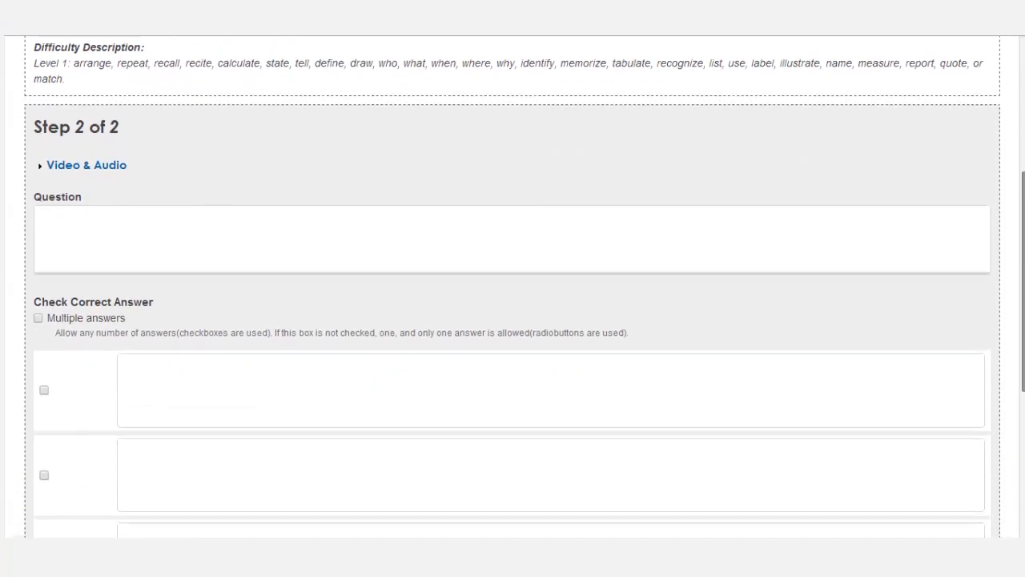
{"action": "left_click", "coordinate": [58, 163]}
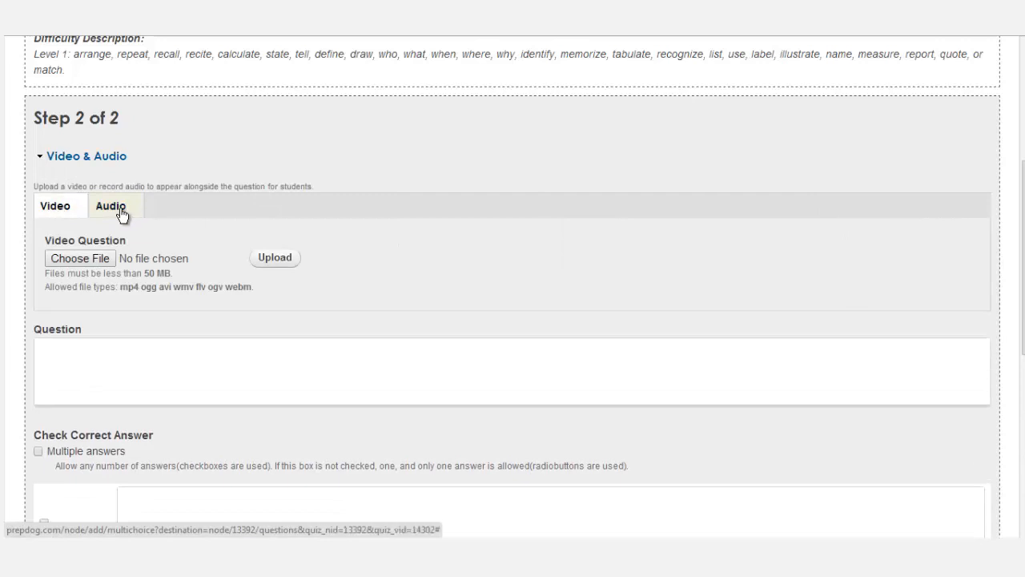
{"action": "left_click", "coordinate": [118, 211]}
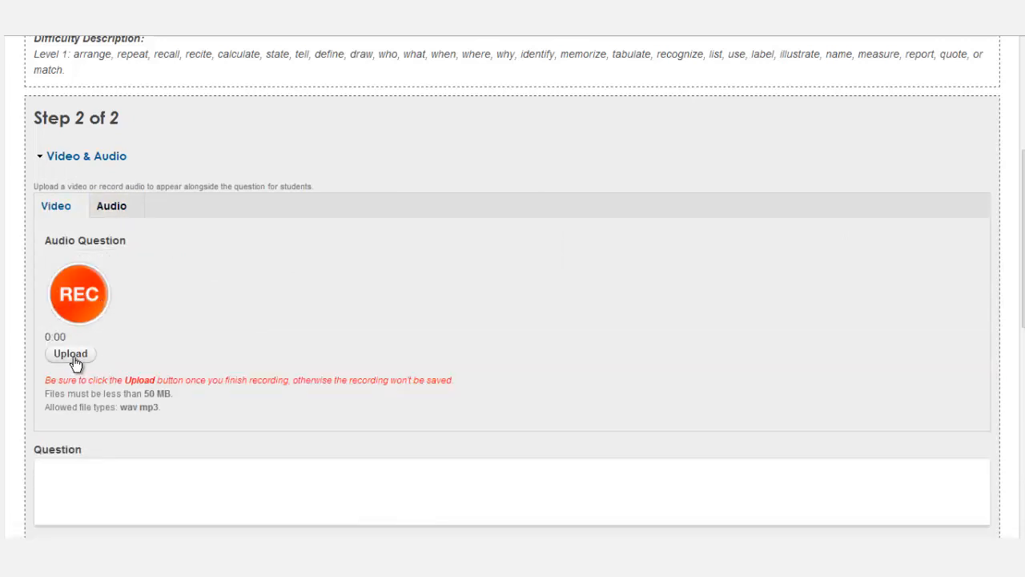
Look over the blank question text, answer alternatives and feedback options, selecting video feedback.
{"action": "scroll", "coordinate": [1023, 312], "scroll_direction": "down", "scroll_amount": 1}
{"action": "scroll", "coordinate": [1022, 312], "scroll_direction": "down", "scroll_amount": 2}
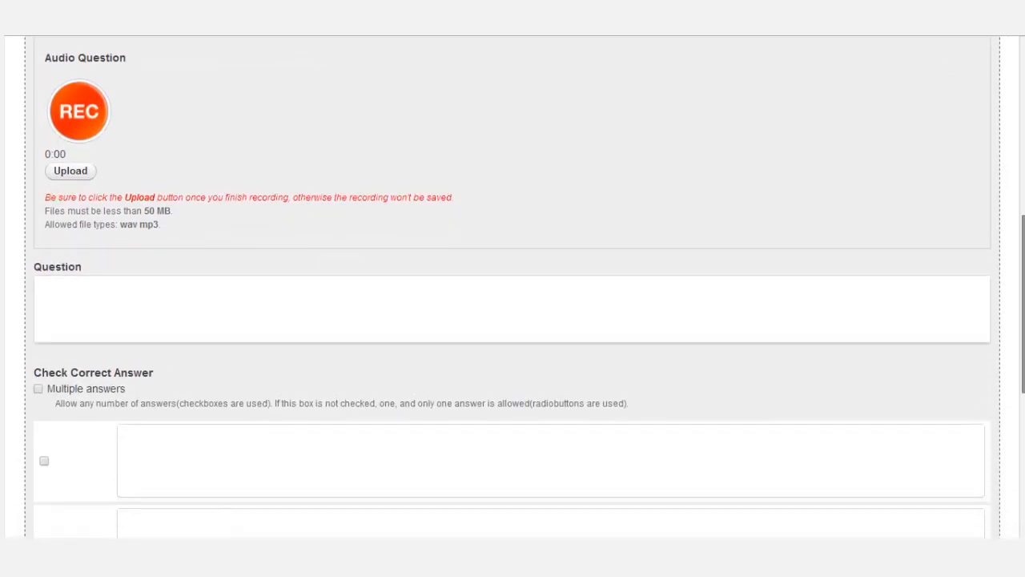
{"action": "left_click", "coordinate": [88, 305]}
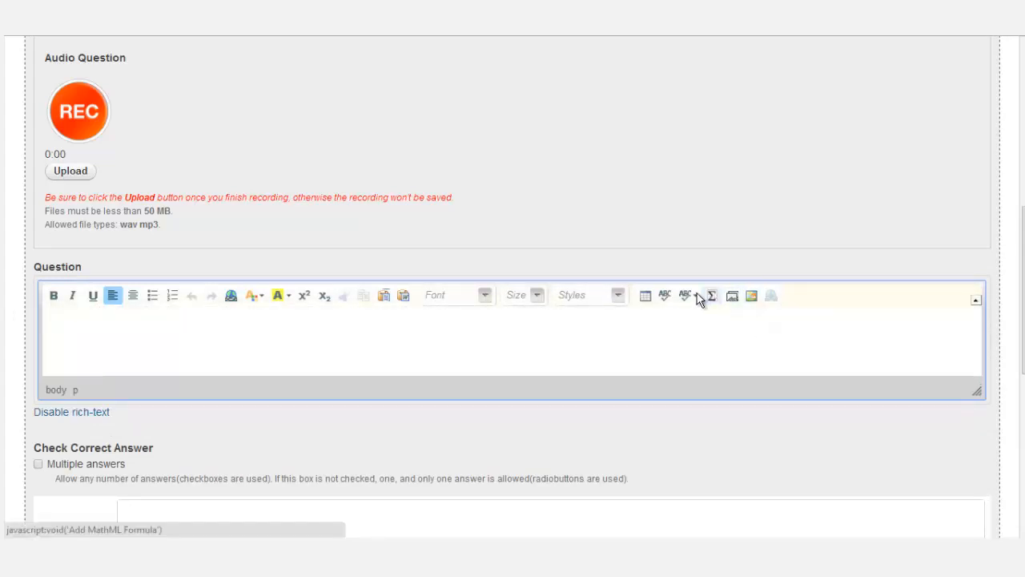
{"action": "scroll", "coordinate": [1022, 326], "scroll_direction": "down", "scroll_amount": 3}
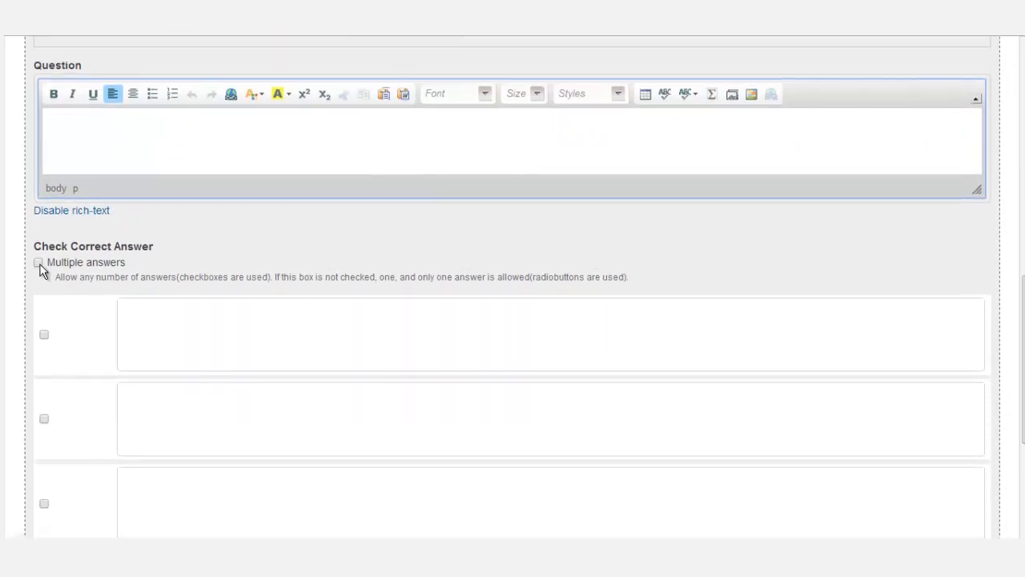
{"action": "left_click", "coordinate": [148, 337]}
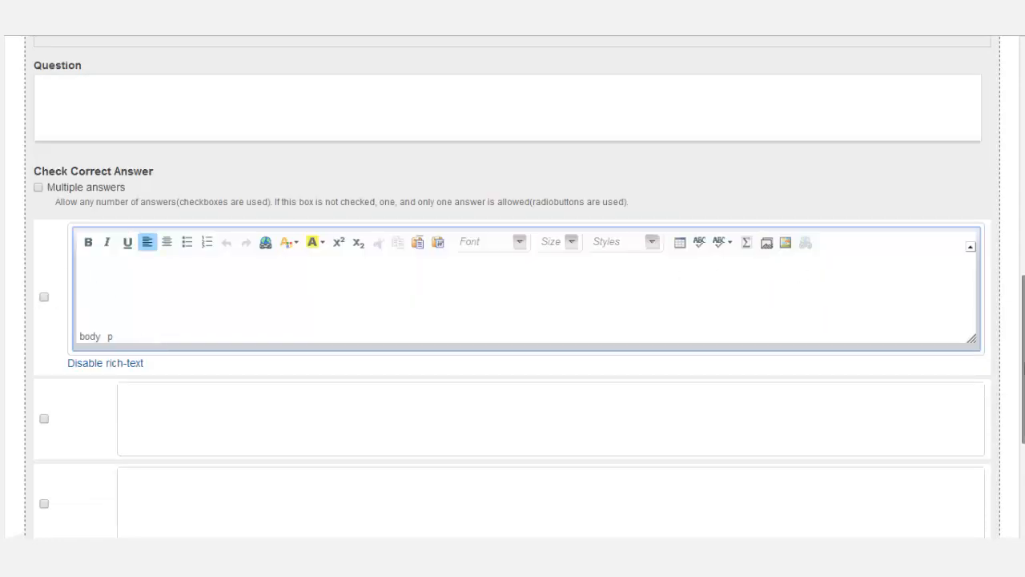
{"action": "scroll", "coordinate": [1022, 361], "scroll_direction": "down", "scroll_amount": 5}
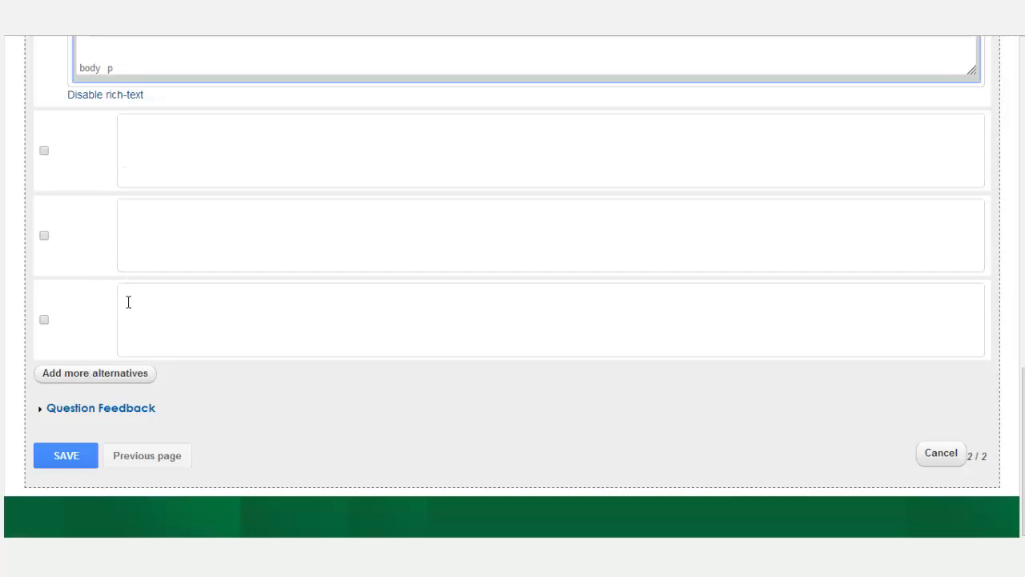
{"action": "left_click", "coordinate": [70, 411]}
{"action": "scroll", "coordinate": [70, 411], "scroll_direction": "down", "scroll_amount": 2}
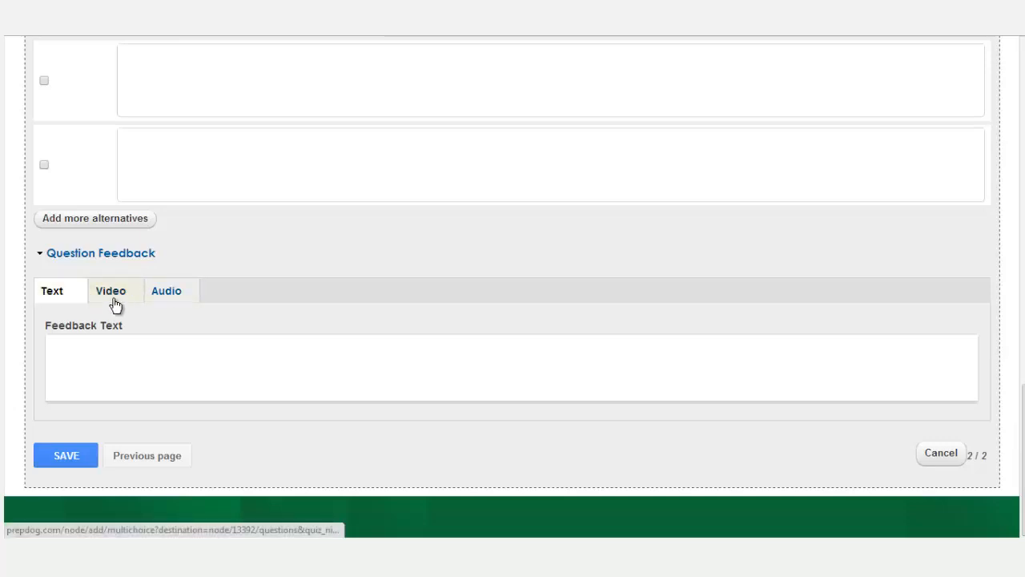
{"action": "left_click", "coordinate": [113, 296]}
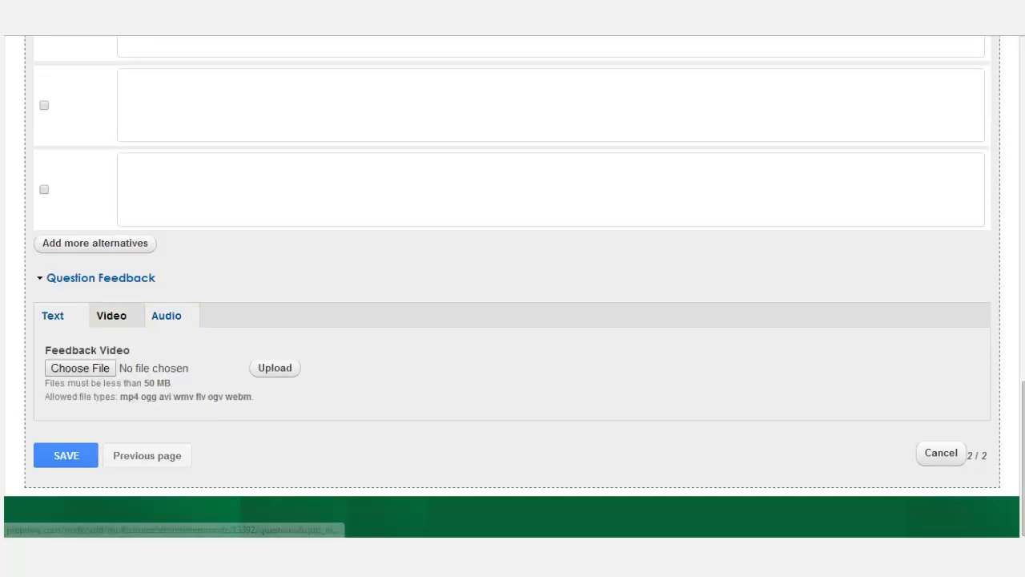
{"action": "scroll", "coordinate": [512, 288], "scroll_direction": "up", "scroll_amount": 15}
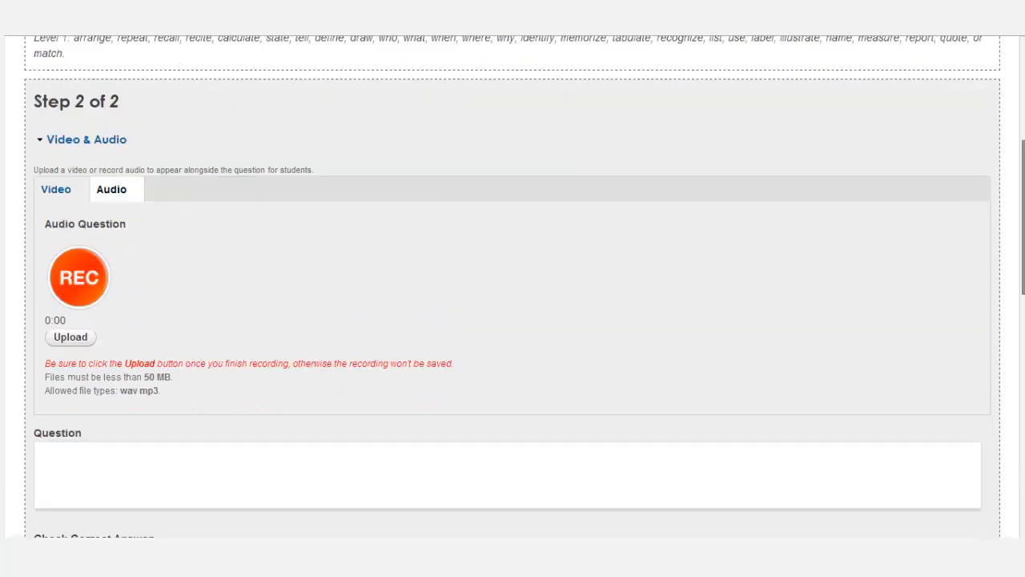
{"action": "scroll", "coordinate": [512, 288], "scroll_direction": "up", "scroll_amount": 3}
{"action": "scroll", "coordinate": [72, 80], "scroll_direction": "down", "scroll_amount": 9}
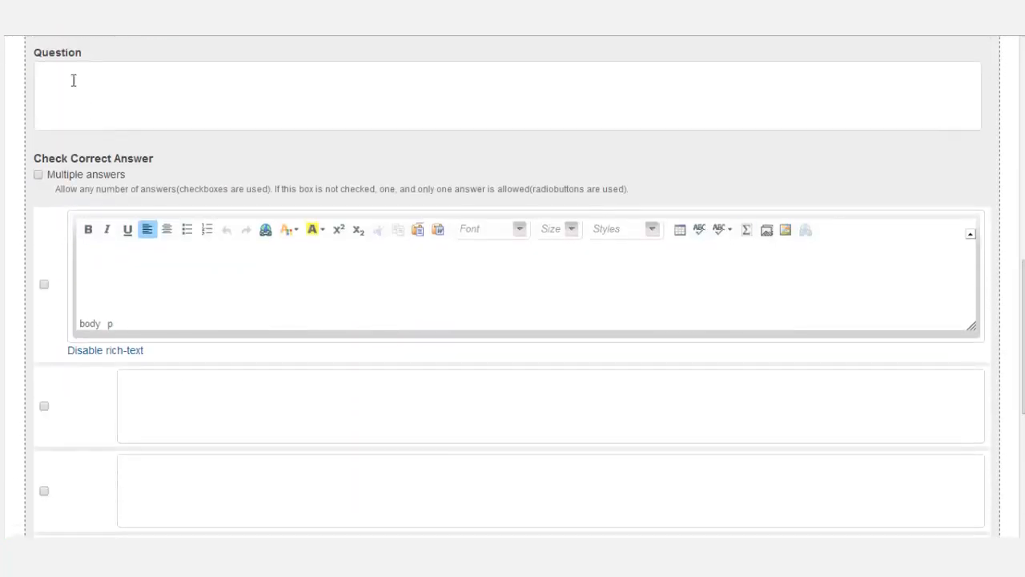
Enter the question 'Demo ?' with answer 'yes' marked correct and 'no' for the other answers.
{"action": "left_click", "coordinate": [73, 80]}
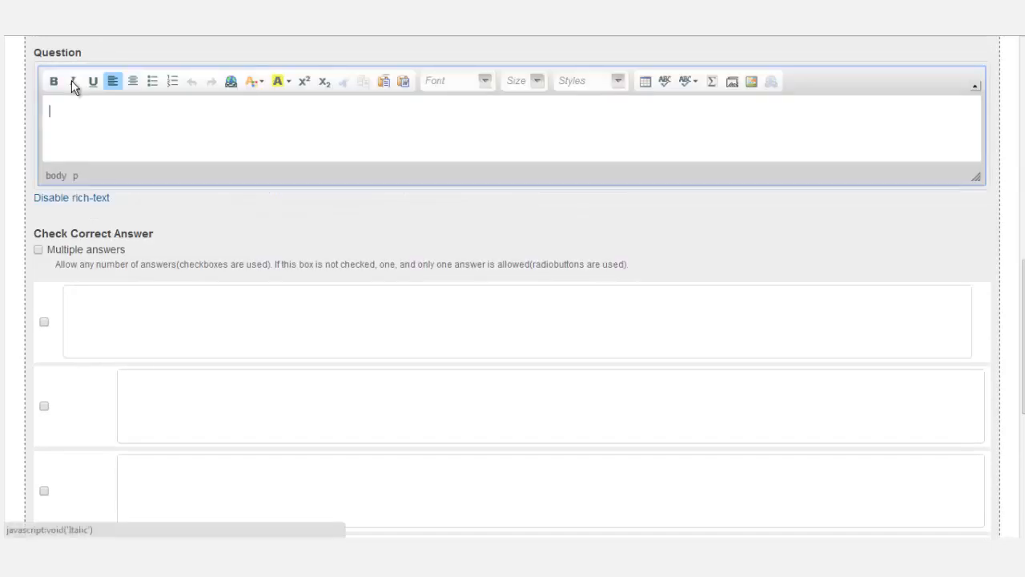
{"action": "type", "text": "Demo ?"}
{"action": "left_click", "coordinate": [126, 342]}
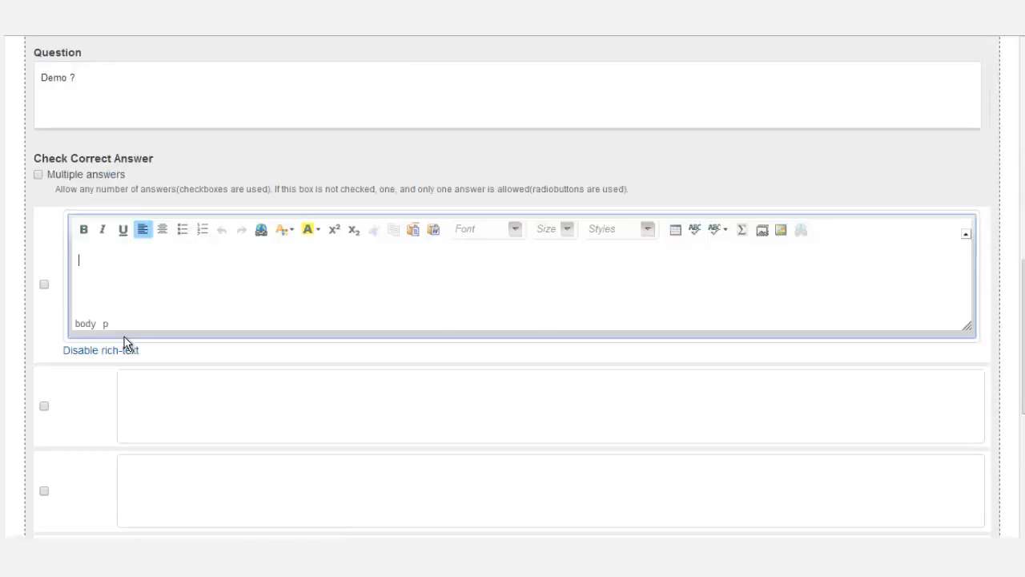
{"action": "type", "text": "yes"}
{"action": "left_click", "coordinate": [44, 284]}
{"action": "left_click", "coordinate": [160, 425]}
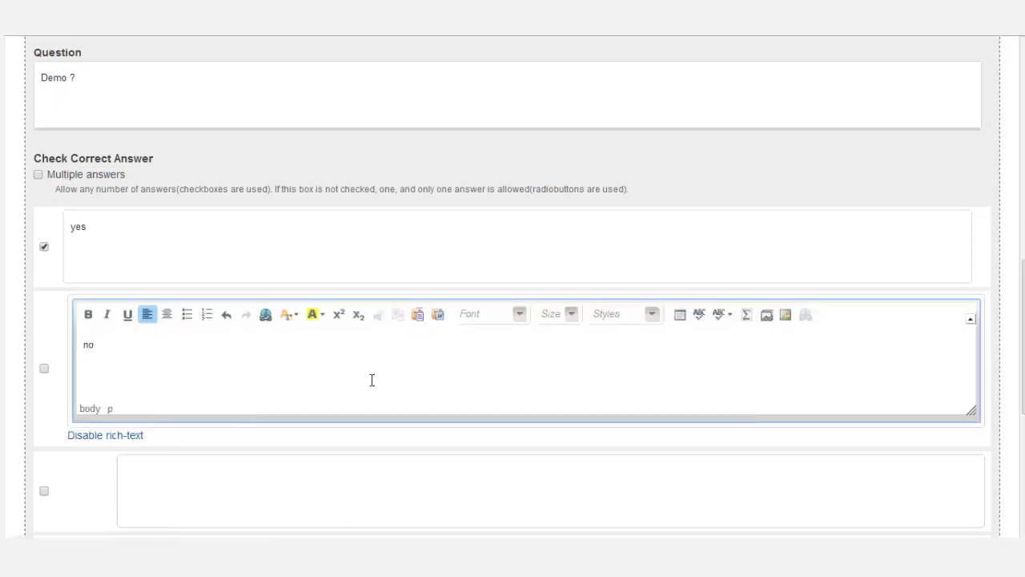
{"action": "scroll", "coordinate": [22, 352], "scroll_direction": "down", "scroll_amount": 3}
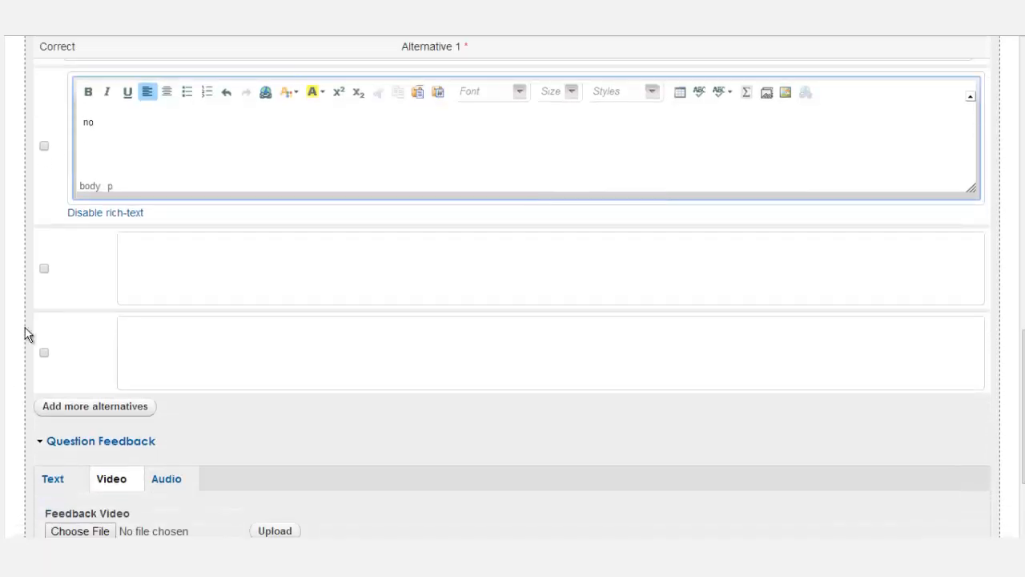
{"action": "left_click", "coordinate": [163, 283]}
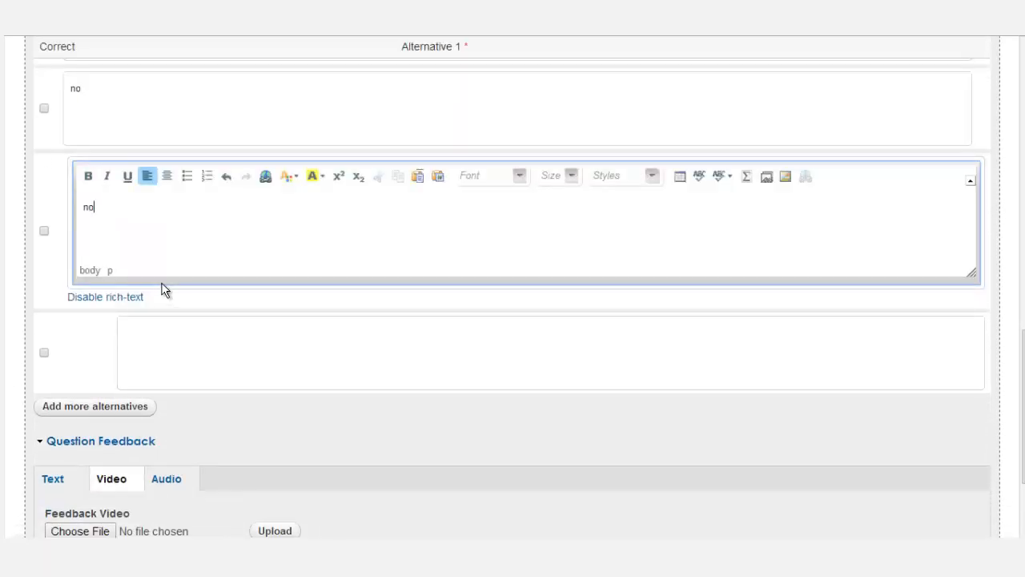
{"action": "left_click", "coordinate": [171, 346]}
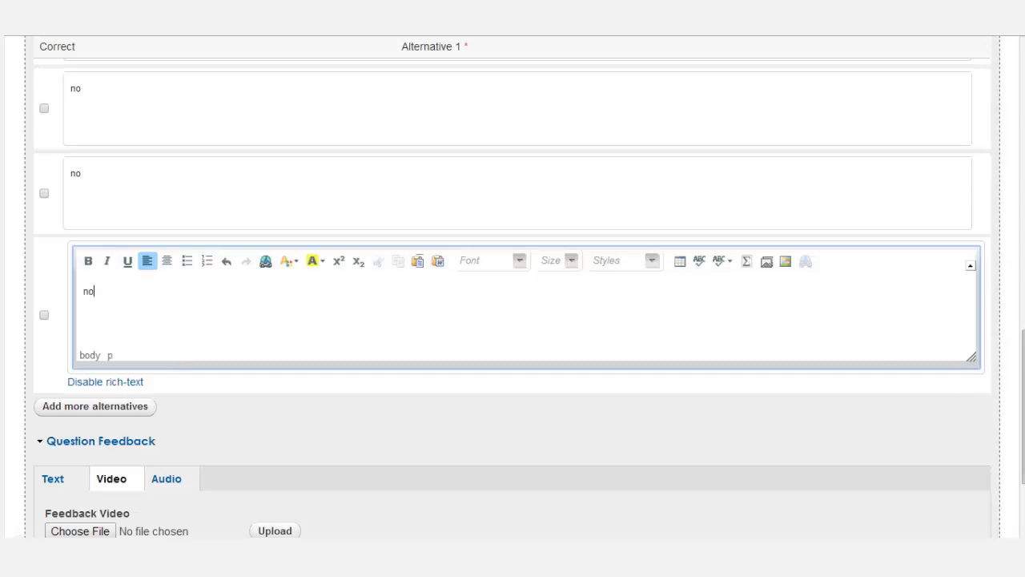
Add text feedback 'The answer was yes!' and save the question.
{"action": "scroll", "coordinate": [1009, 402], "scroll_direction": "down", "scroll_amount": 2}
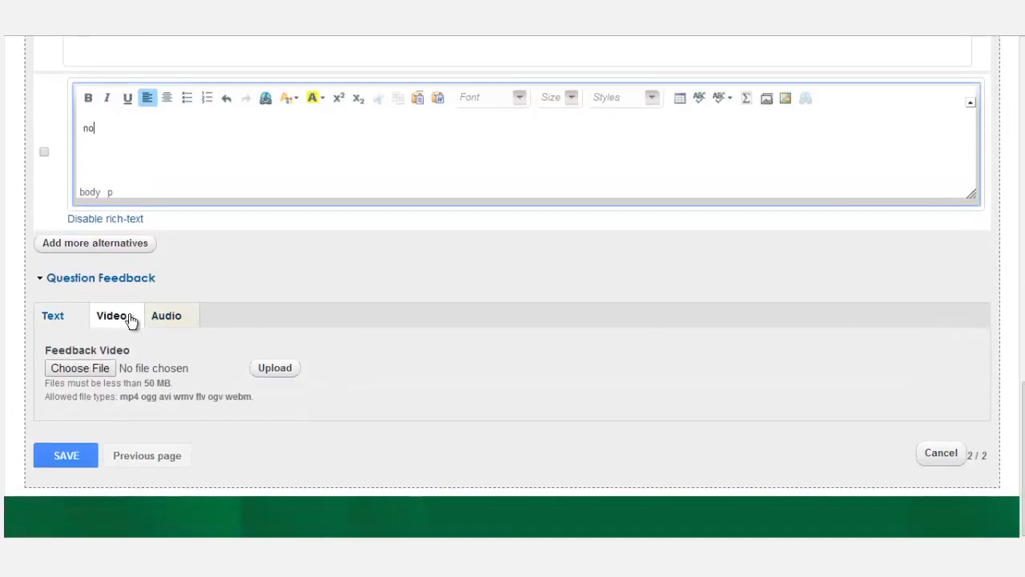
{"action": "left_click", "coordinate": [61, 317]}
{"action": "left_click", "coordinate": [145, 382]}
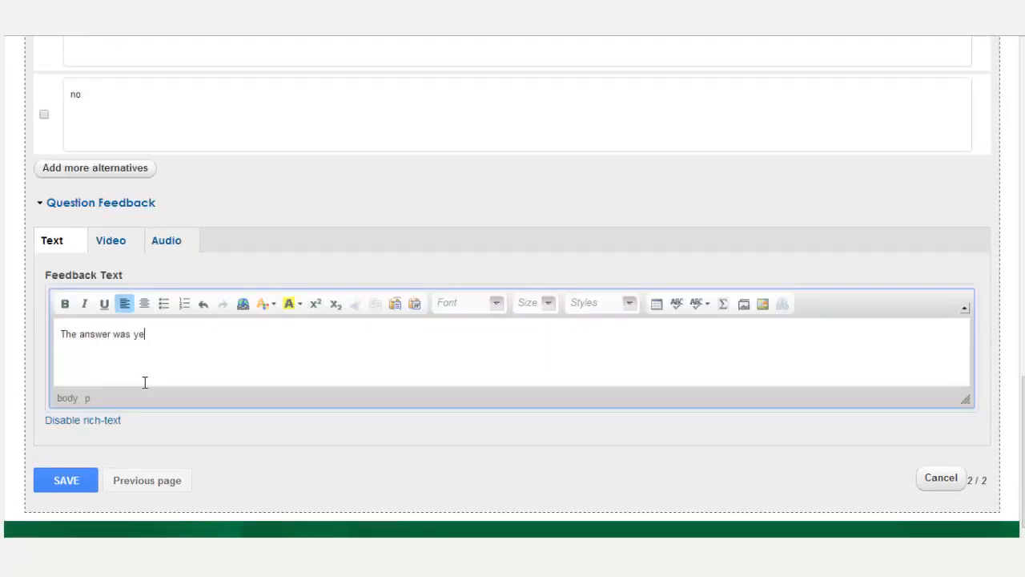
{"action": "left_click", "coordinate": [55, 483]}
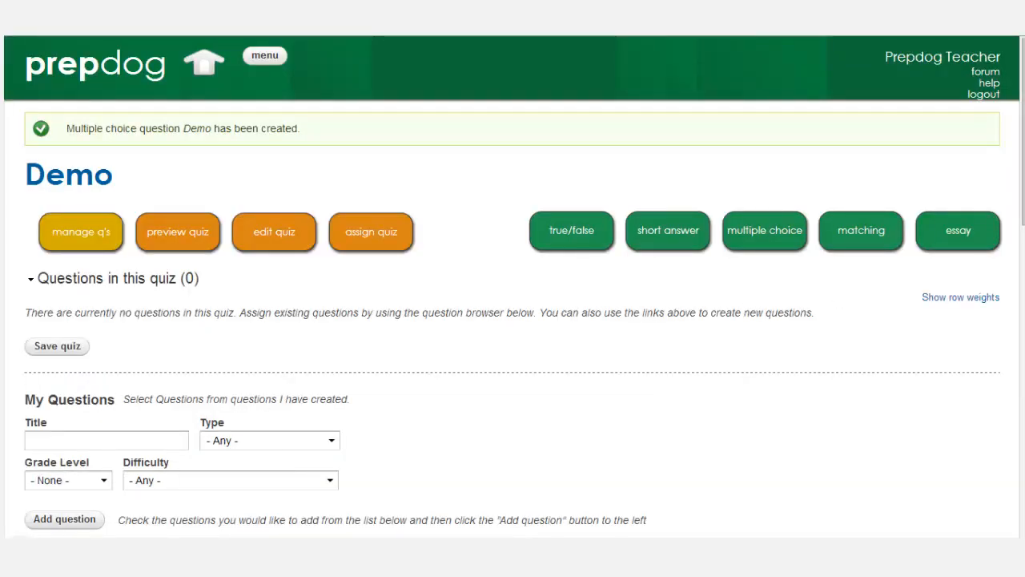
Add the Demo question from My Questions to the Demo quiz, giving it 1 question with max score 1.
{"action": "left_click_drag", "start_coordinate": [1015, 165], "coordinate": [1019, 235]}
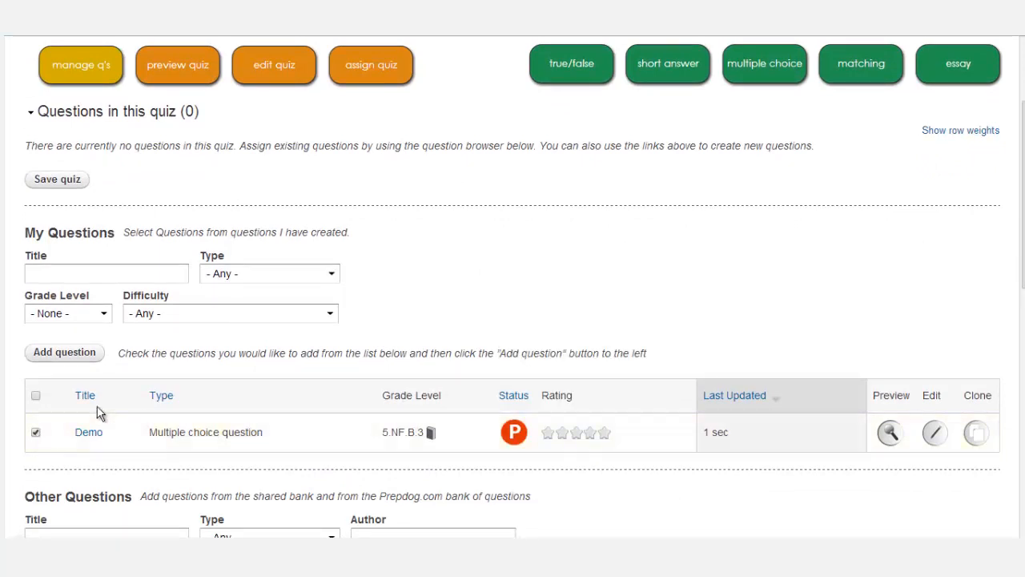
{"action": "left_click", "coordinate": [53, 353]}
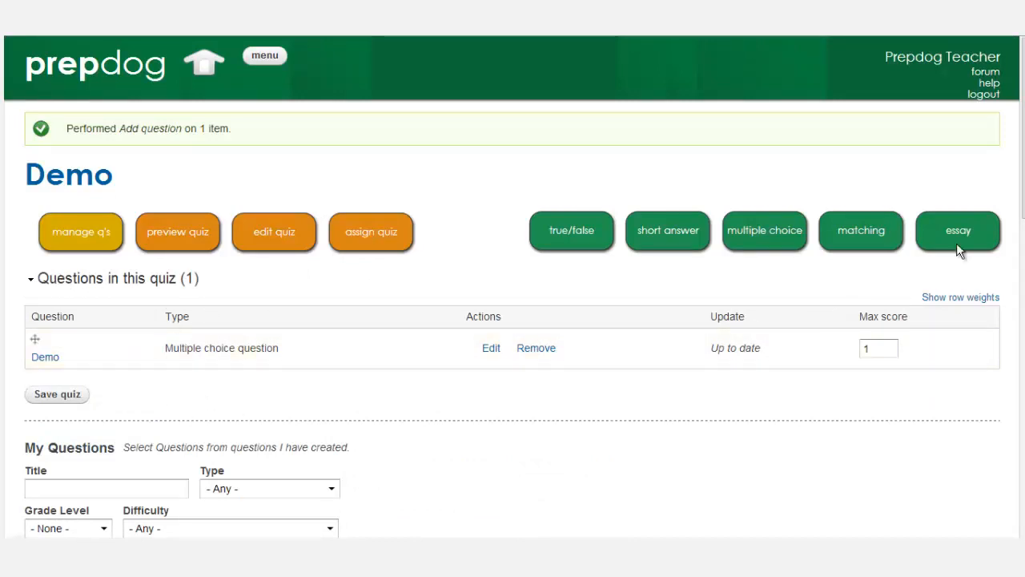
{"action": "scroll", "coordinate": [885, 296], "scroll_direction": "down", "scroll_amount": 4}
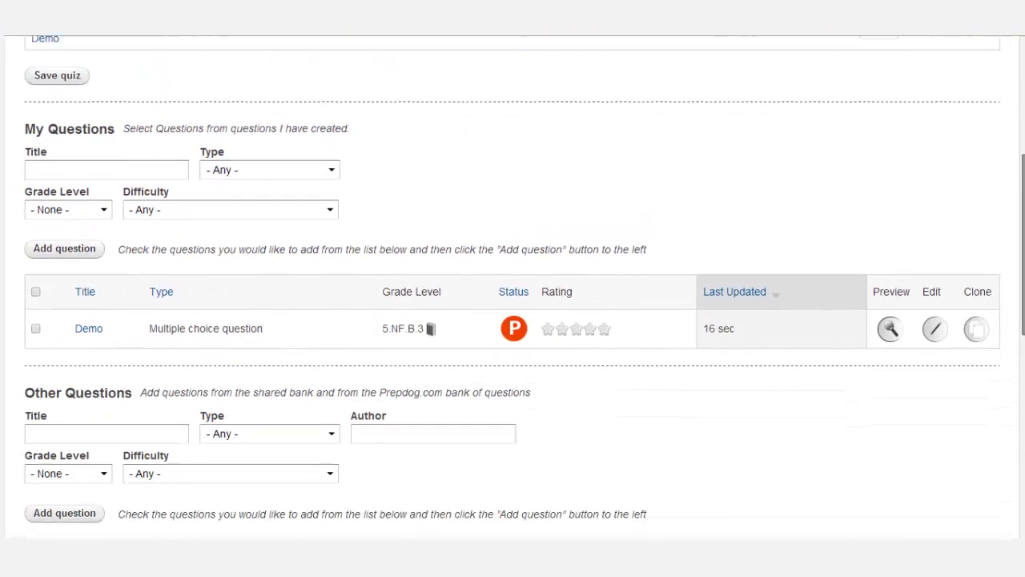
{"action": "scroll", "coordinate": [182, 382], "scroll_direction": "up", "scroll_amount": 5}
{"action": "scroll", "coordinate": [183, 383], "scroll_direction": "down", "scroll_amount": 2}
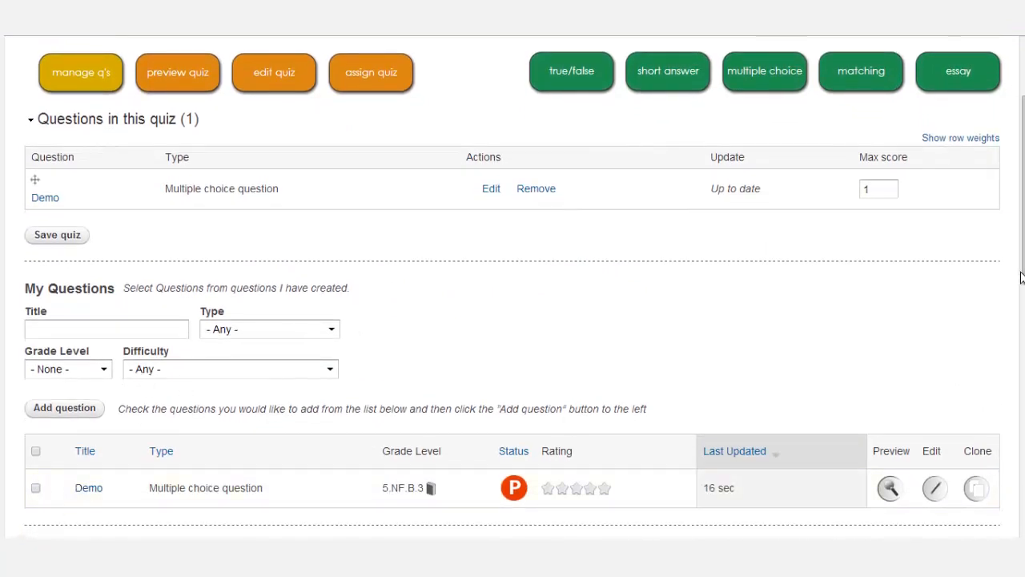
{"action": "scroll", "coordinate": [1021, 277], "scroll_direction": "down", "scroll_amount": 3}
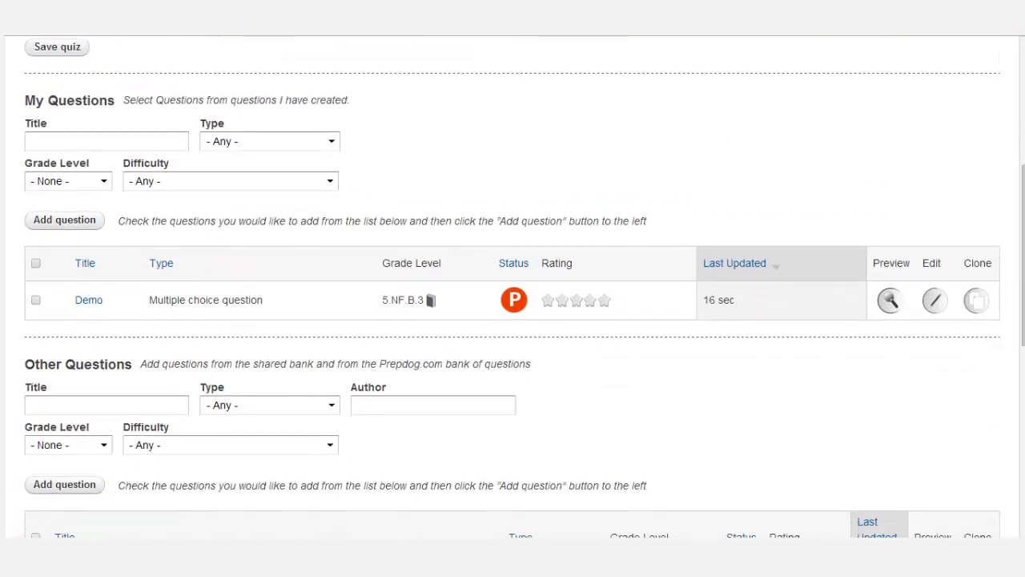
{"action": "scroll", "coordinate": [1021, 240], "scroll_direction": "up", "scroll_amount": 4}
{"action": "scroll", "coordinate": [1021, 240], "scroll_direction": "up", "scroll_amount": 1}
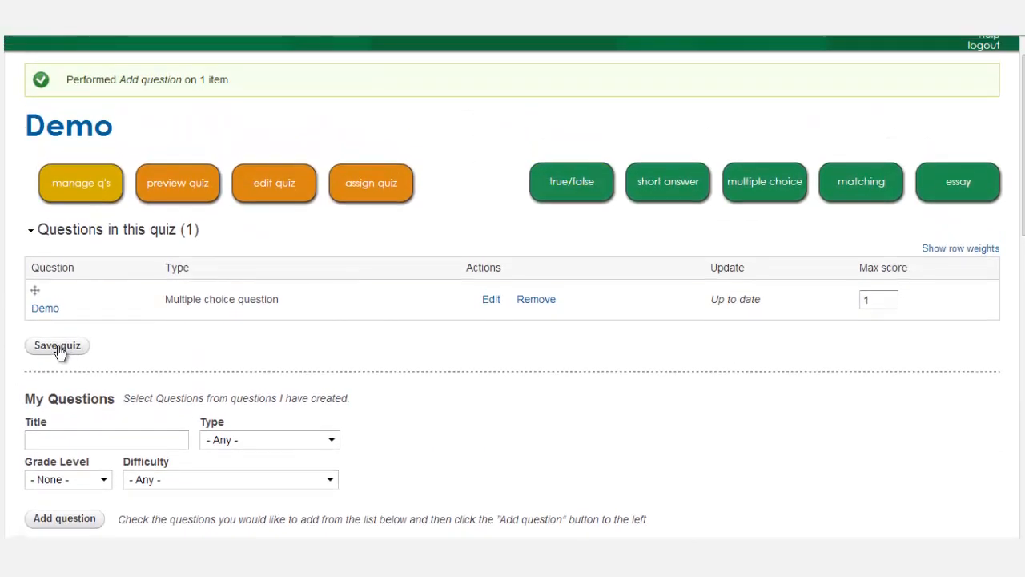
{"action": "scroll", "coordinate": [362, 208], "scroll_direction": "up", "scroll_amount": 1}
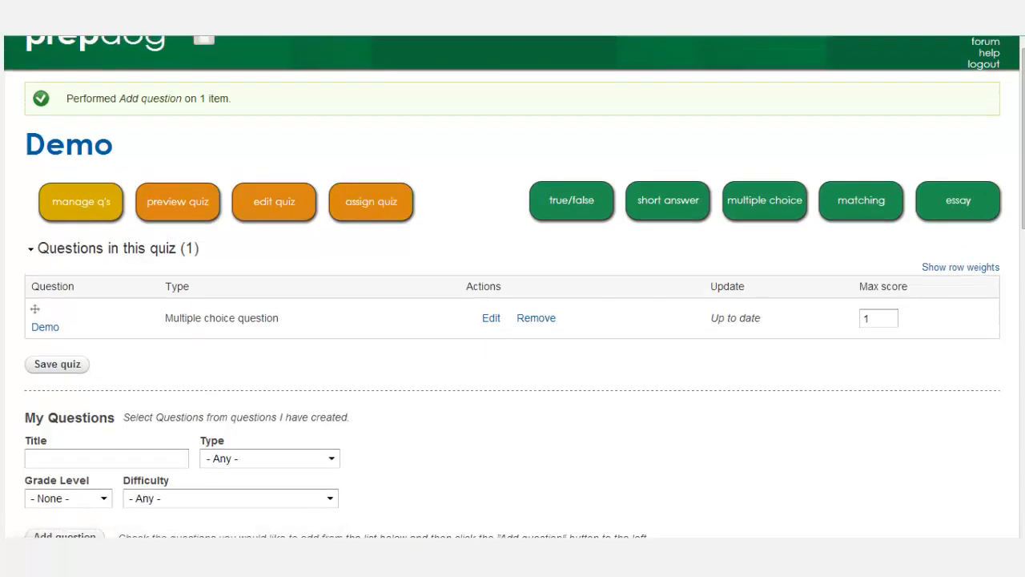
{"action": "scroll", "coordinate": [1022, 160], "scroll_direction": "up", "scroll_amount": 1}
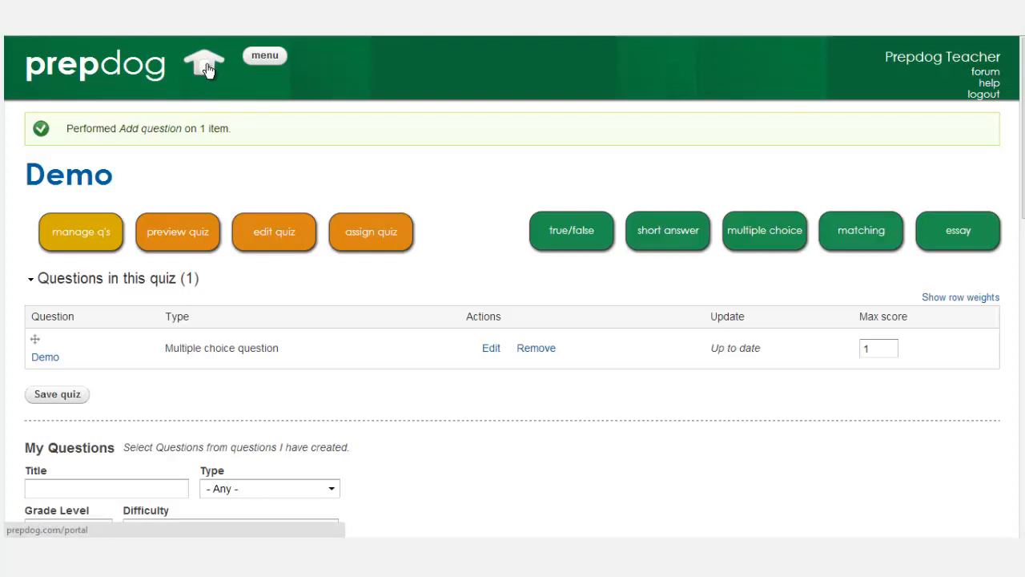
Log out of the teacher account and sign in with the guest student's username and password.
{"action": "left_click", "coordinate": [982, 95]}
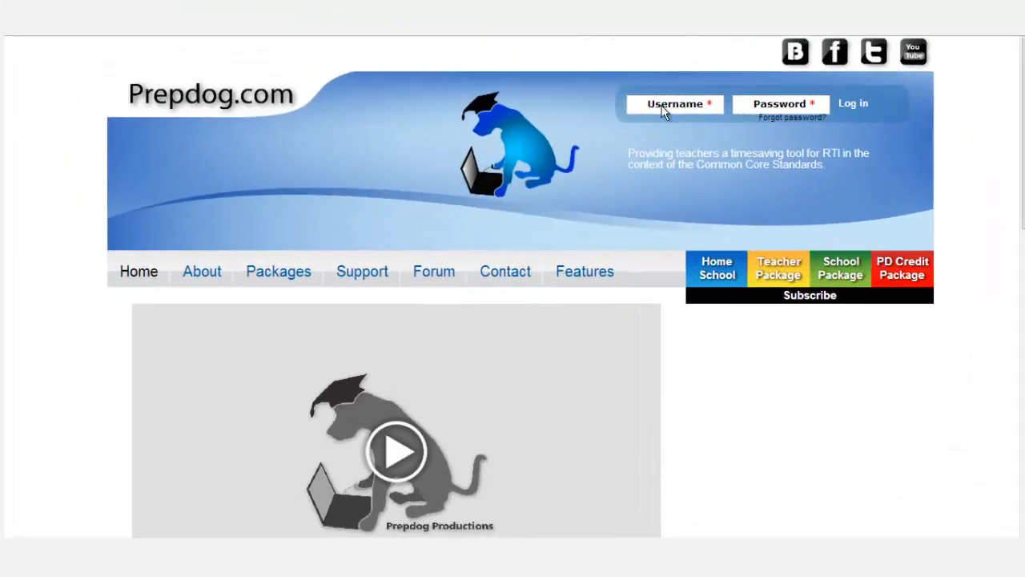
{"action": "left_click", "coordinate": [662, 104]}
{"action": "type", "text": "guest"}
{"action": "key", "text": "Tab"}
{"action": "type", "text": "guest"}
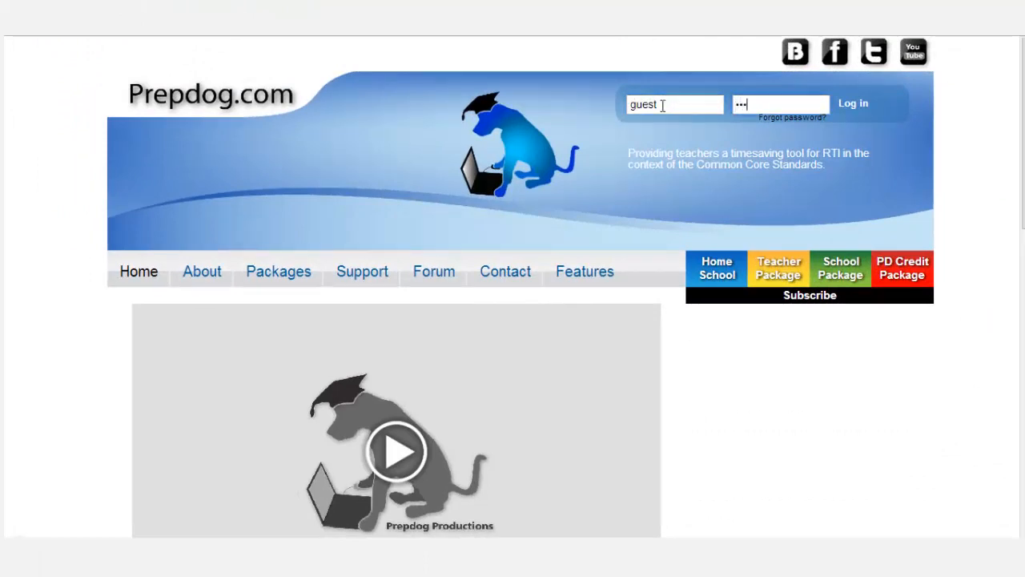
{"action": "key", "text": "Return"}
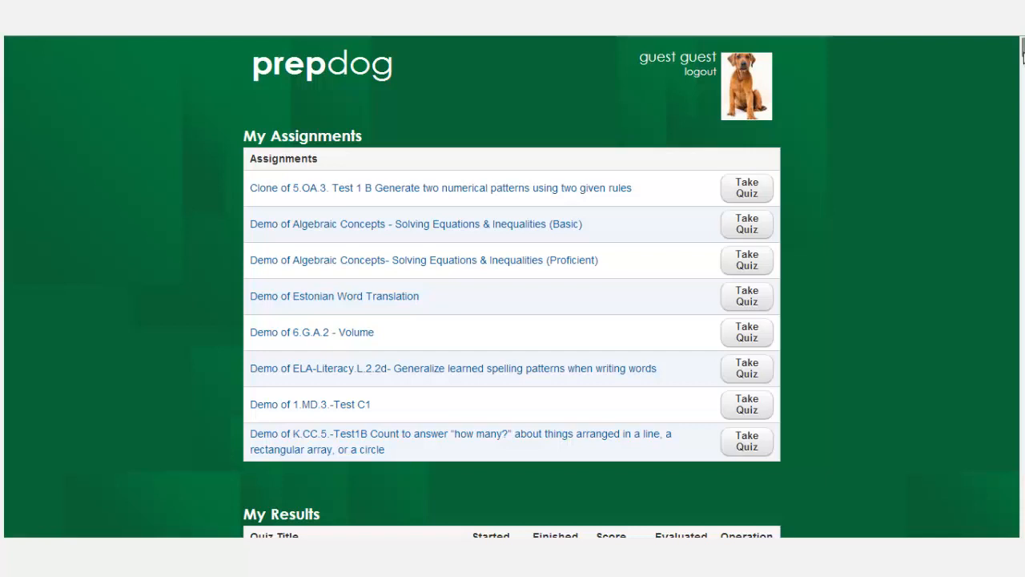
{"action": "scroll", "coordinate": [1022, 53], "scroll_direction": "down", "scroll_amount": 1}
{"action": "left_click_drag", "start_coordinate": [1023, 54], "coordinate": [1022, 56]}
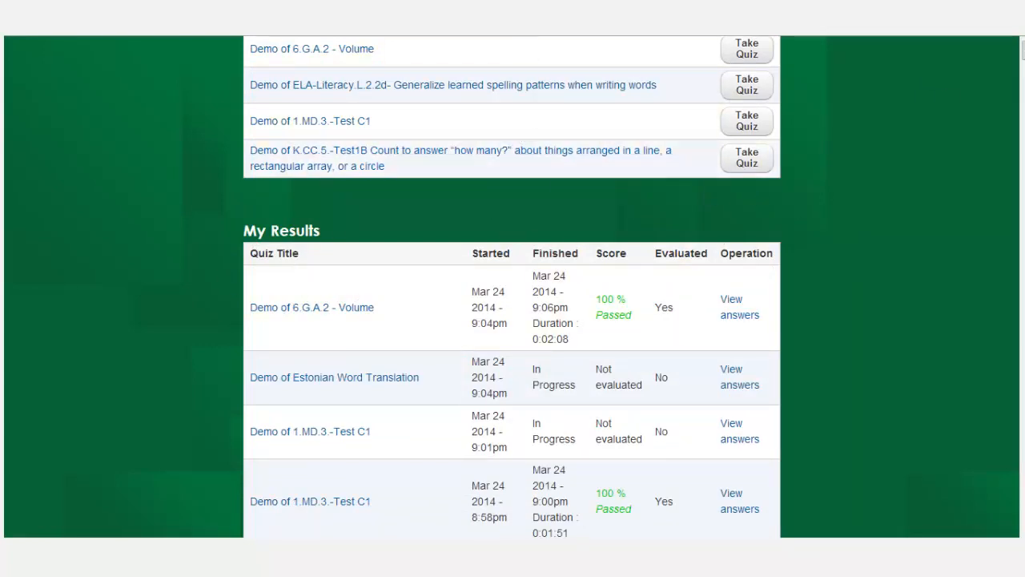
{"action": "mouse_move", "coordinate": [1023, 56]}
{"action": "left_mouse_down"}
{"action": "mouse_move", "coordinate": [1023, 525]}
{"action": "mouse_move", "coordinate": [1022, 47]}
{"action": "left_mouse_up"}
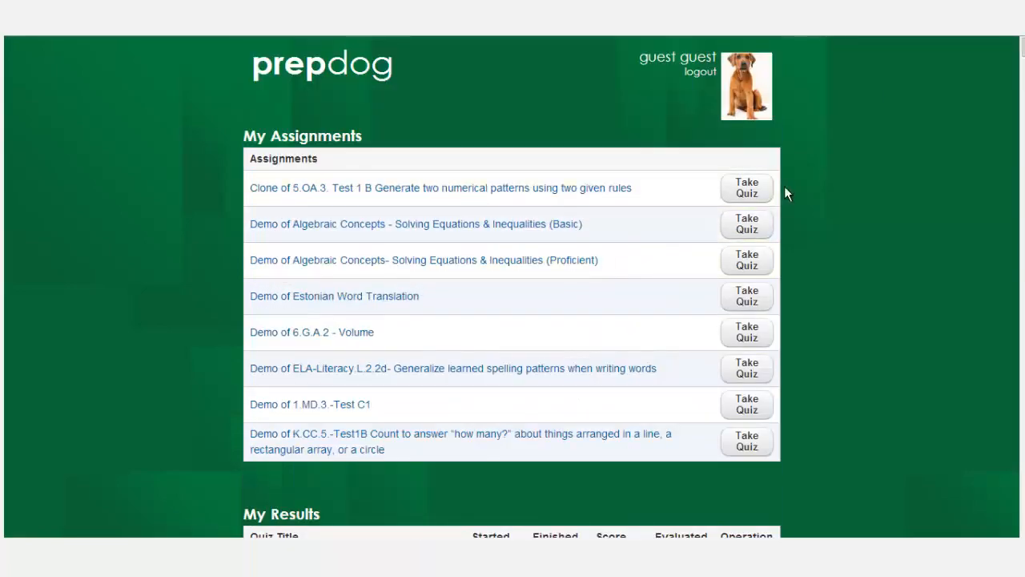
{"action": "left_click", "coordinate": [751, 192]}
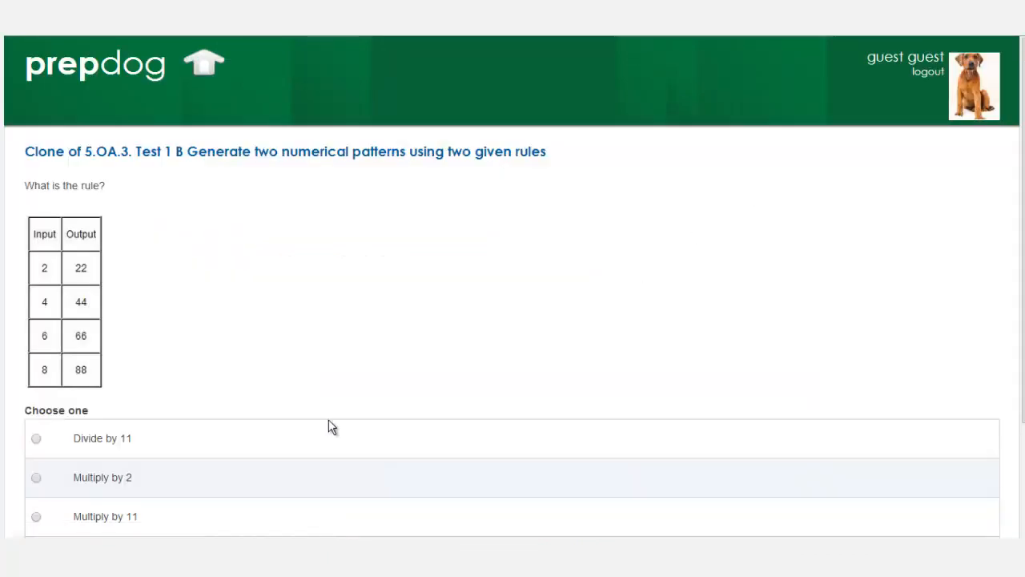
{"action": "scroll", "coordinate": [1023, 93], "scroll_direction": "down", "scroll_amount": 3}
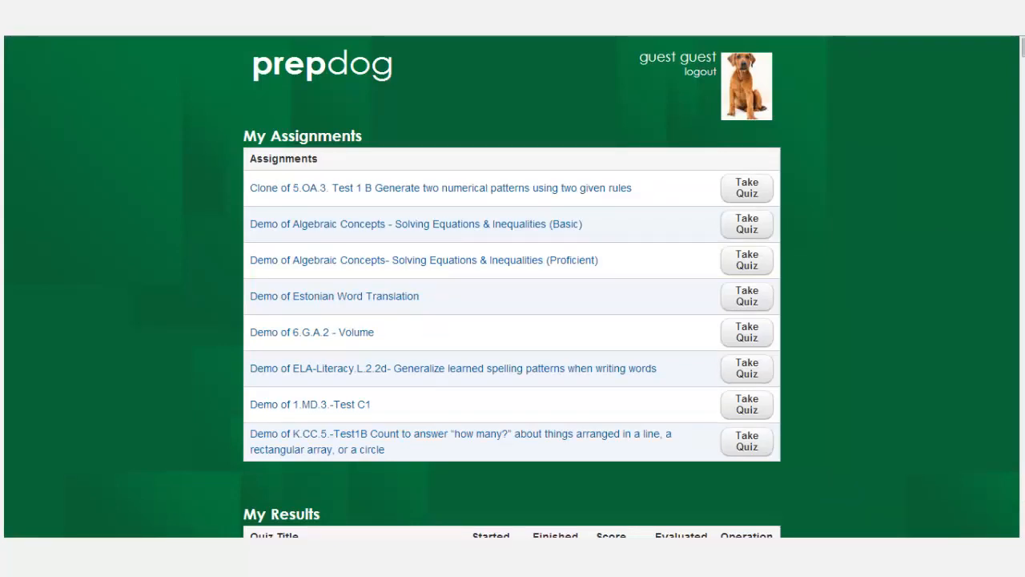
{"action": "mouse_move", "coordinate": [1022, 52]}
{"action": "left_mouse_down"}
{"action": "mouse_move", "coordinate": [1022, 68]}
{"action": "mouse_move", "coordinate": [1022, 58]}
{"action": "left_mouse_up"}
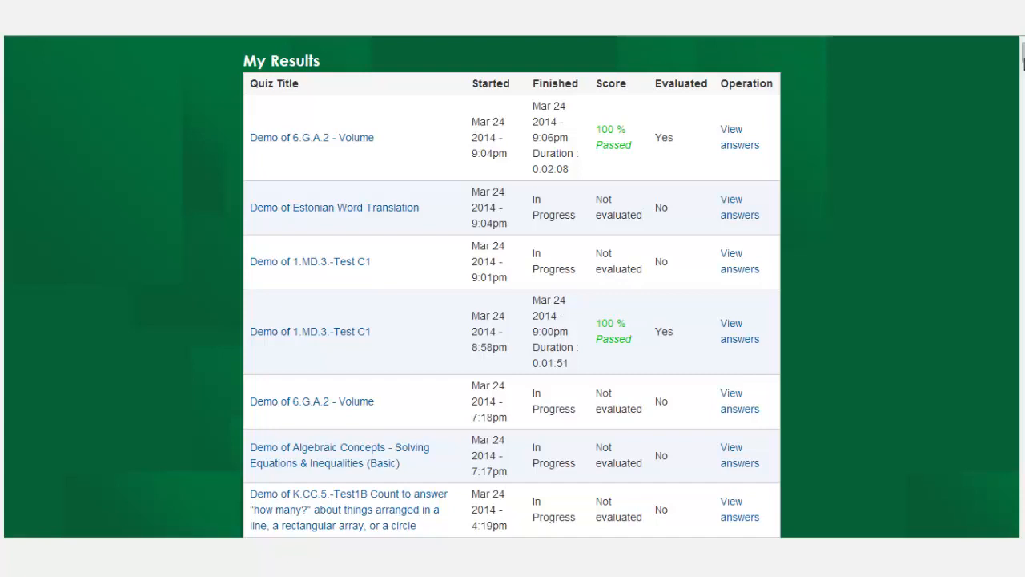
{"action": "left_click_drag", "start_coordinate": [1023, 54], "coordinate": [1022, 42]}
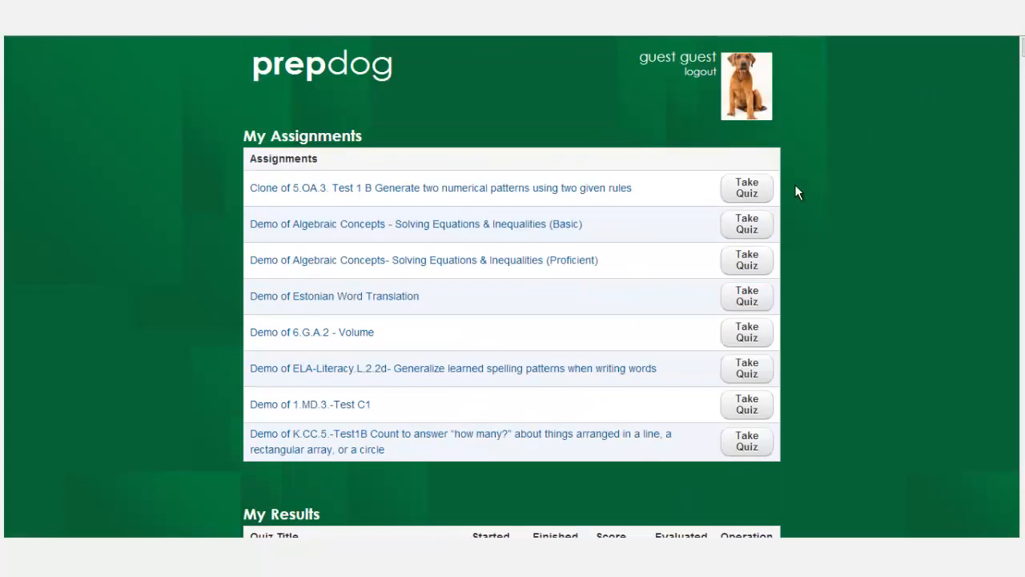